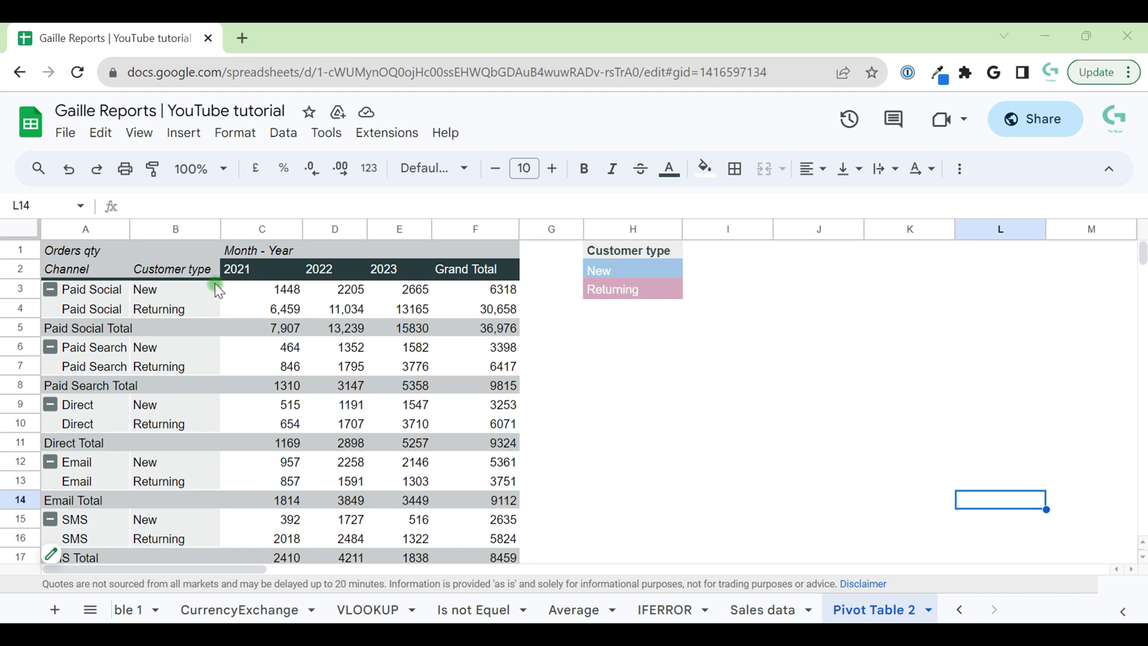
- Select the pivot table's Customer type cells B3:B7
left_click_drag(185, 291, 184, 314)
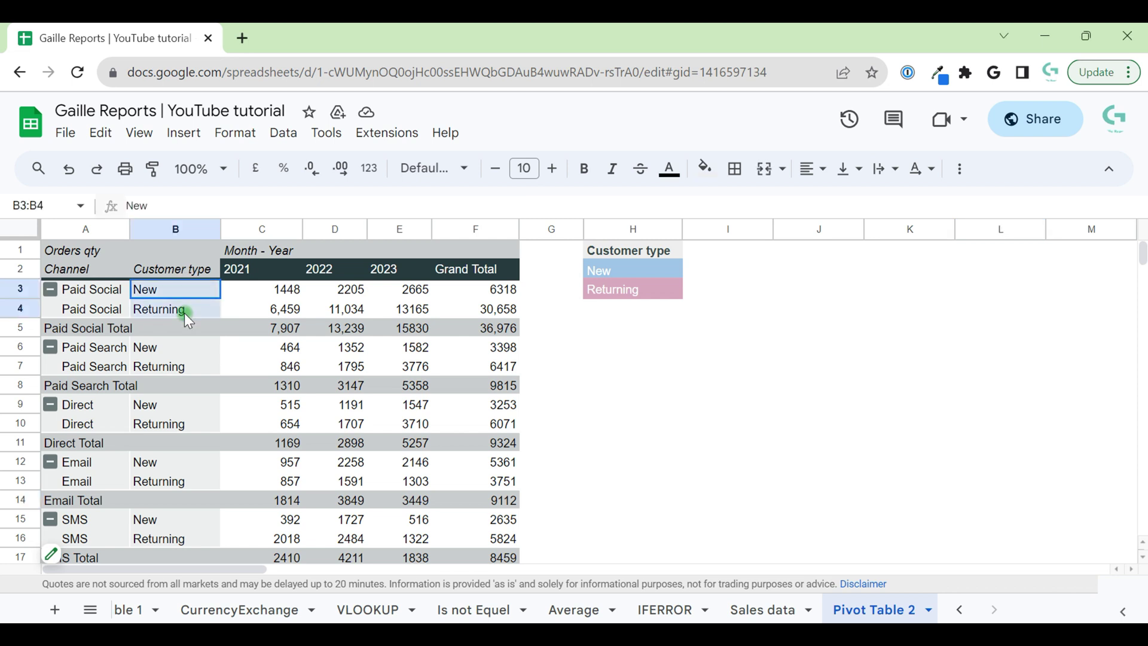
left_click(605, 256)
left_click_drag(605, 256, 615, 293)
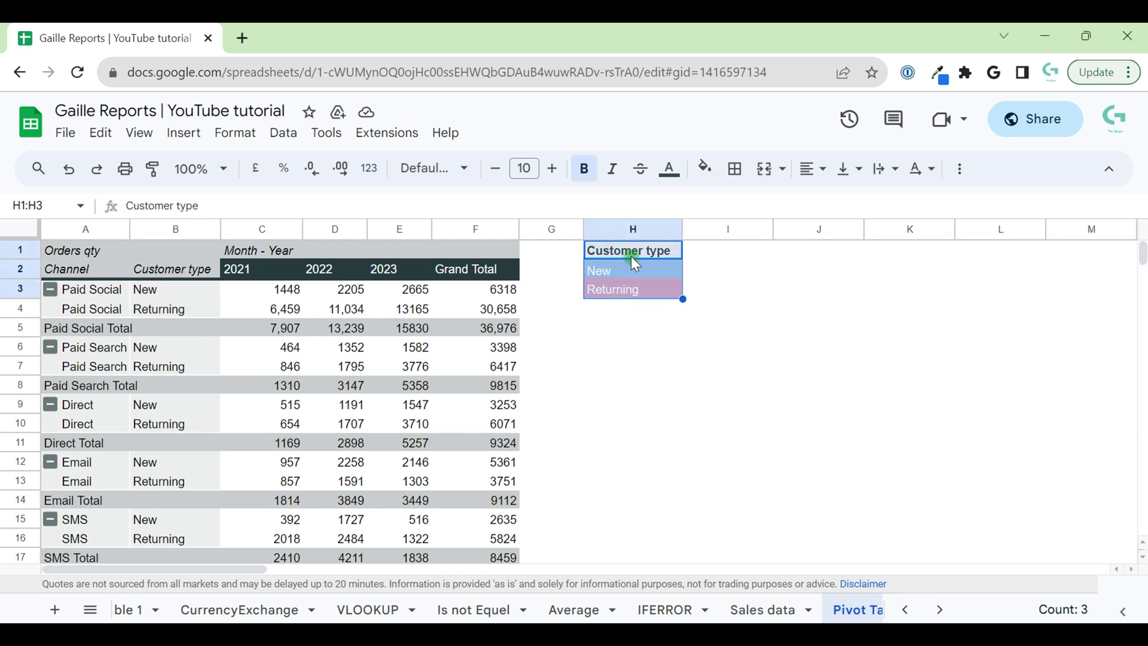
left_click(659, 361)
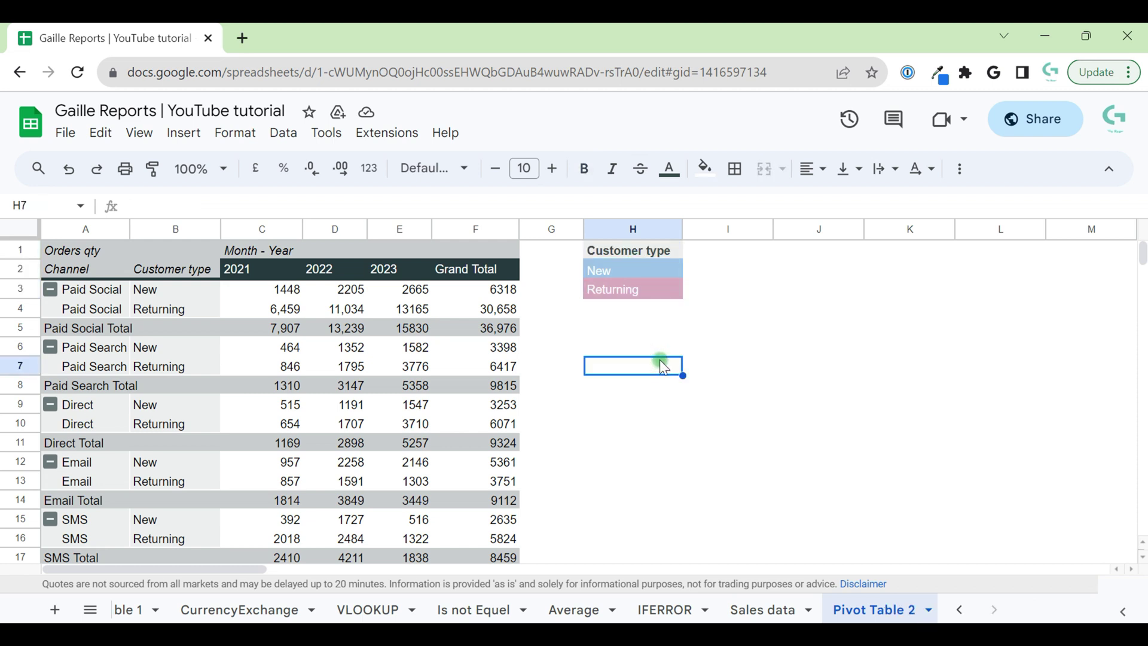
left_click_drag(177, 293, 178, 375)
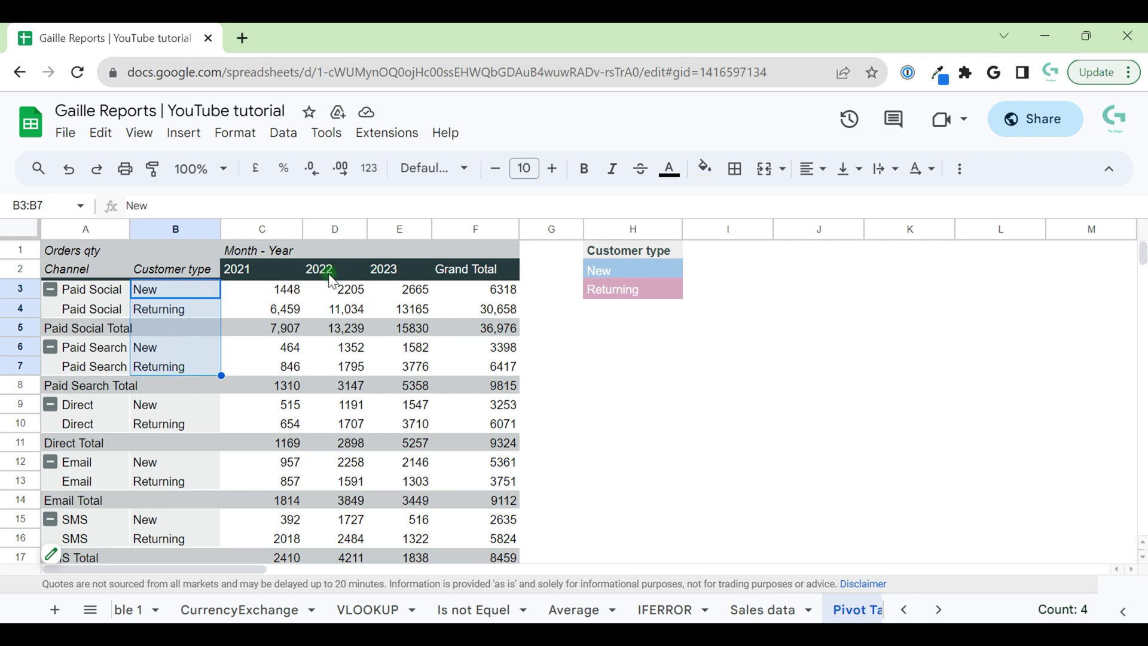
- Start a new conditional formatting rule and set its range to B3:B
left_click(234, 135)
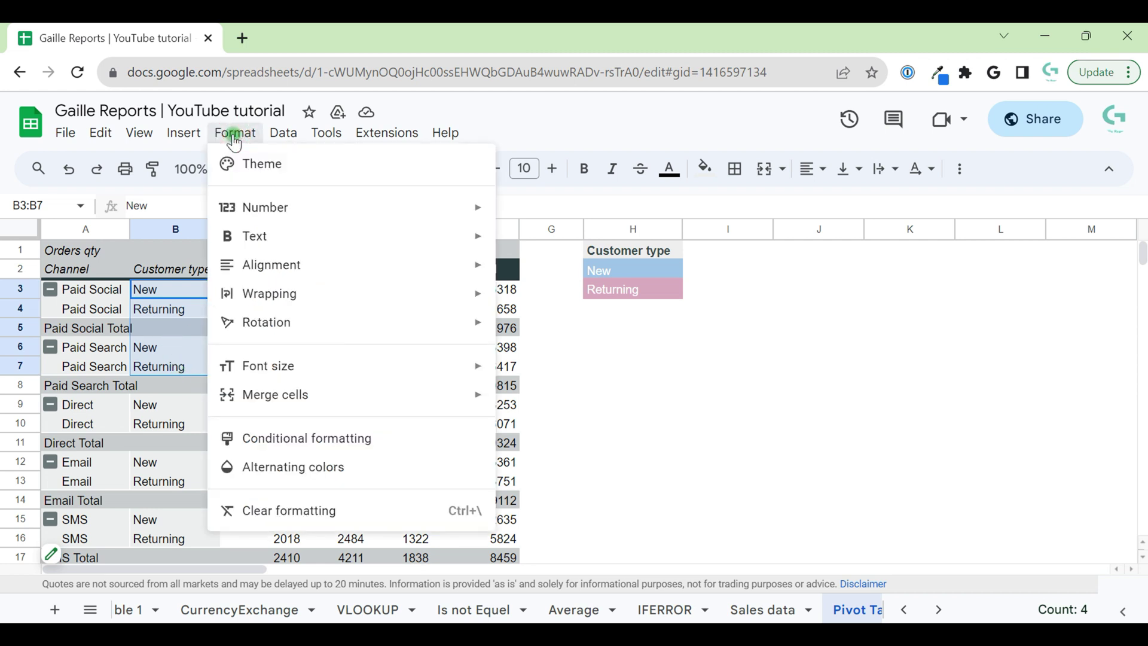
left_click(378, 446)
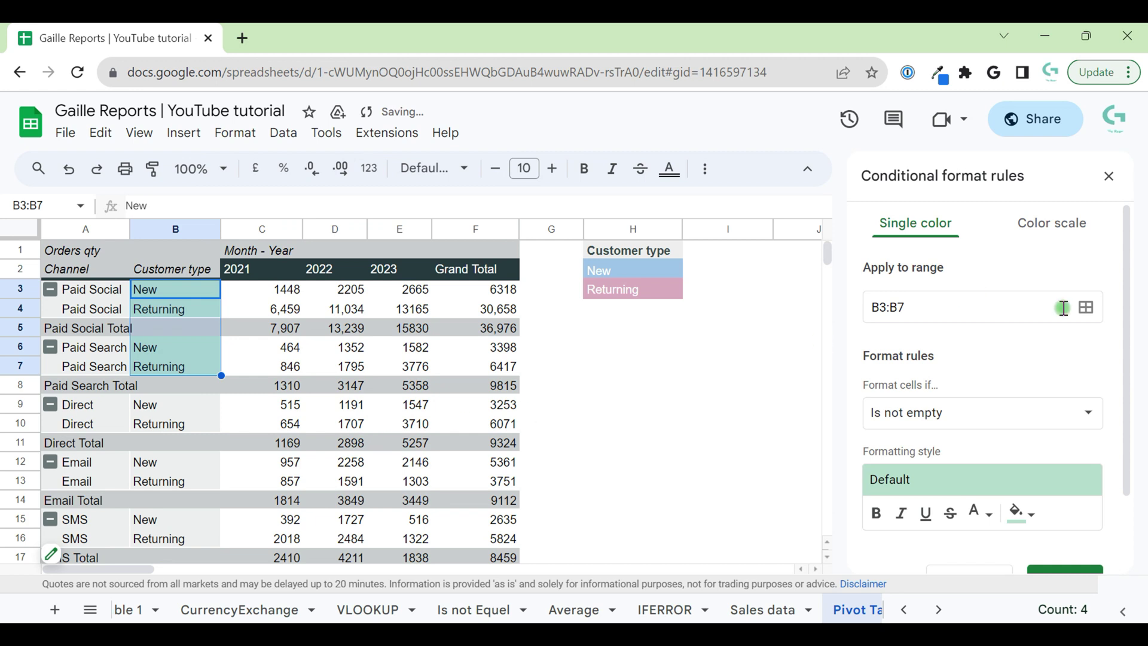
left_click(1086, 308)
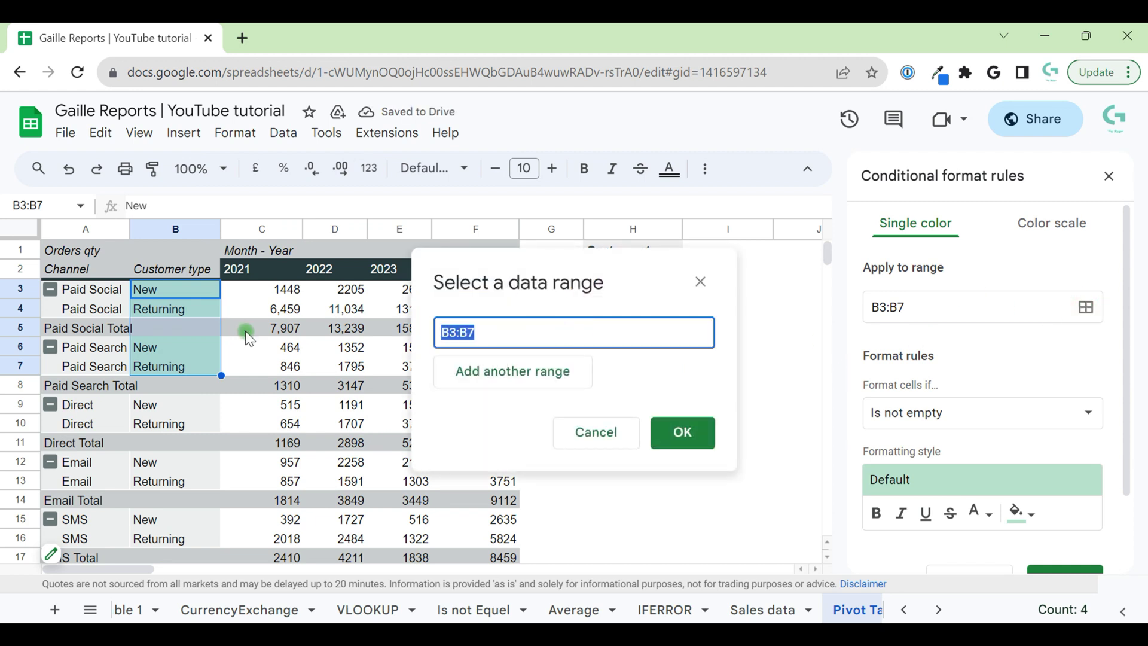
left_click(500, 327)
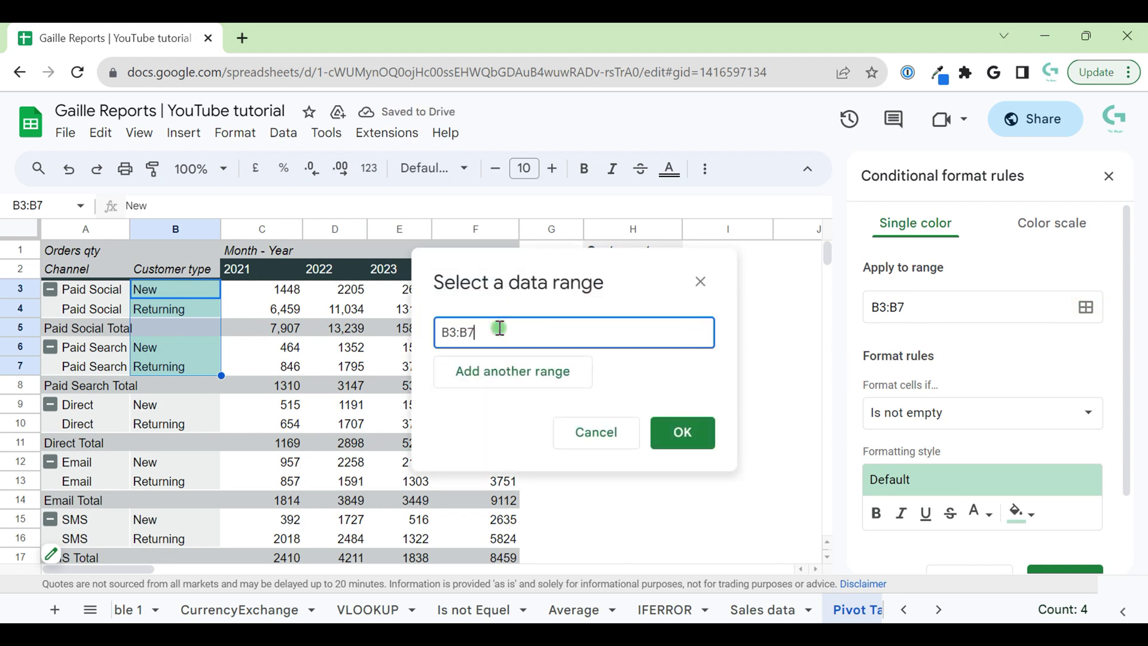
key("BackSpace")
left_click(681, 431)
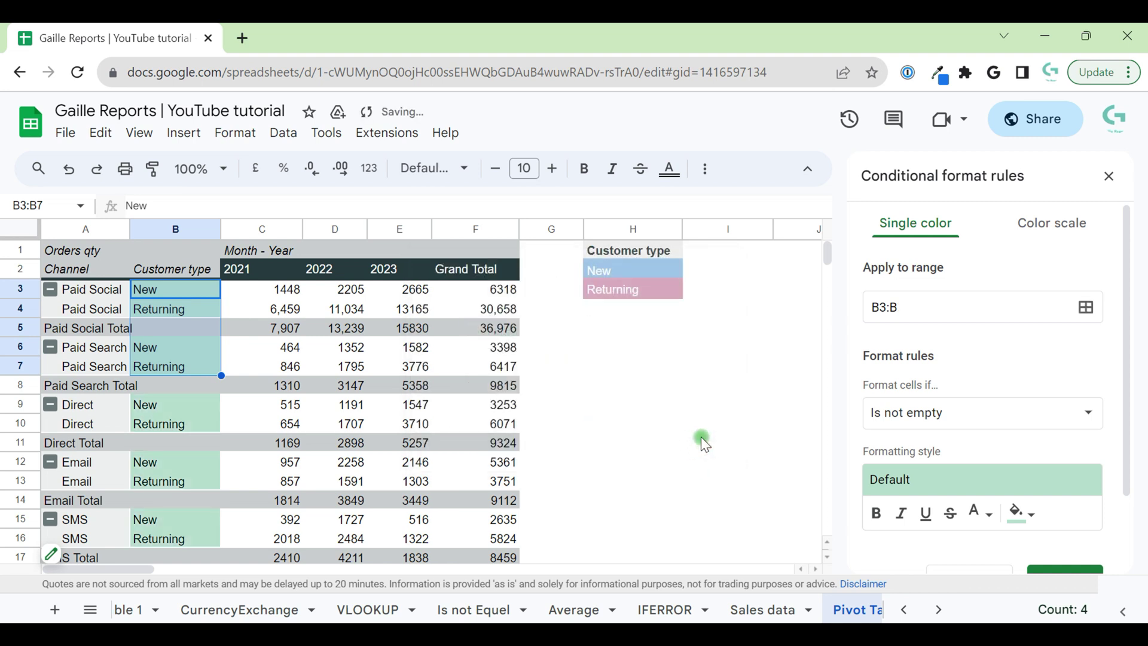
- Switch the condition to 'Custom formula is' and enter =B3="New"
left_click(960, 415)
scroll(956, 556, "down", 5)
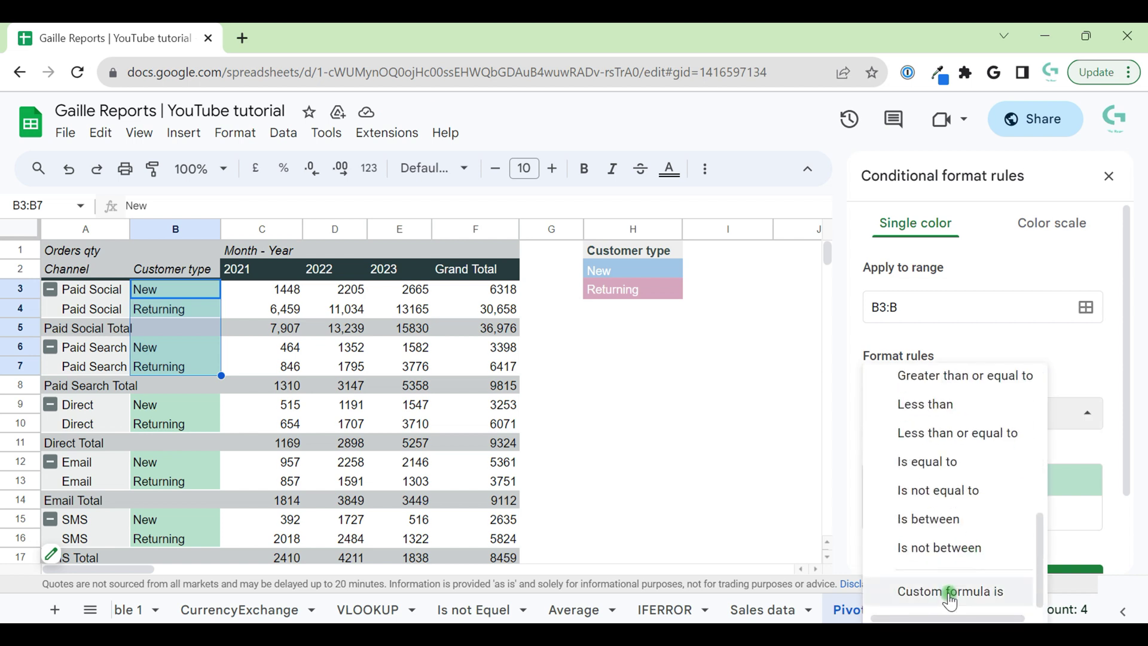
left_click(950, 592)
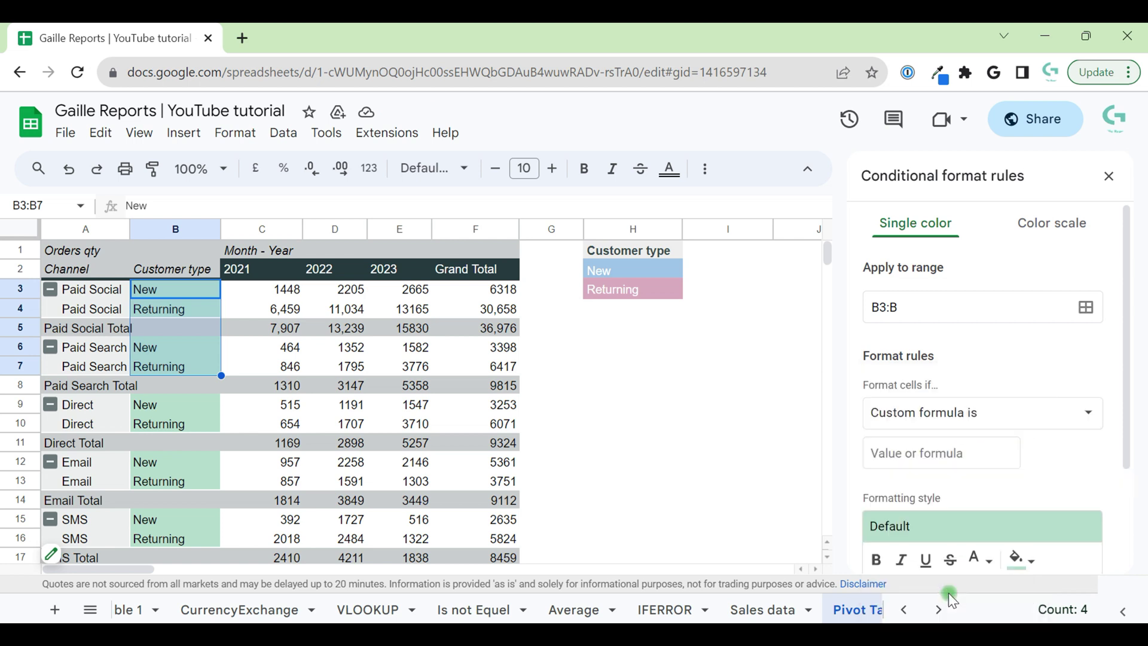
left_click(996, 464)
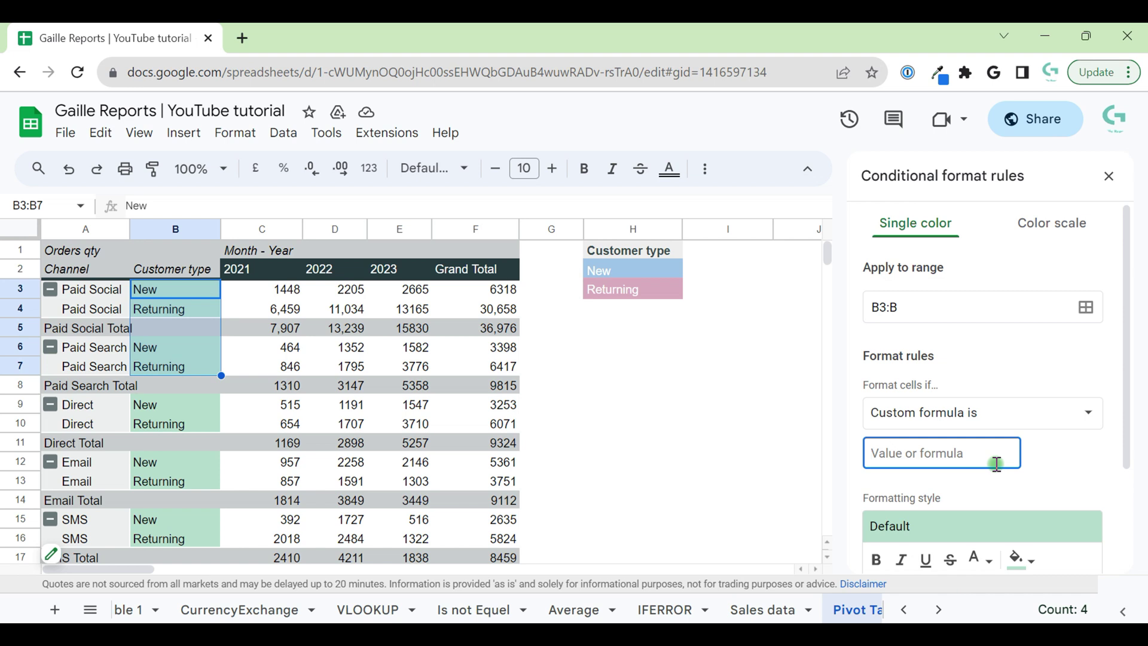
type("=B3")
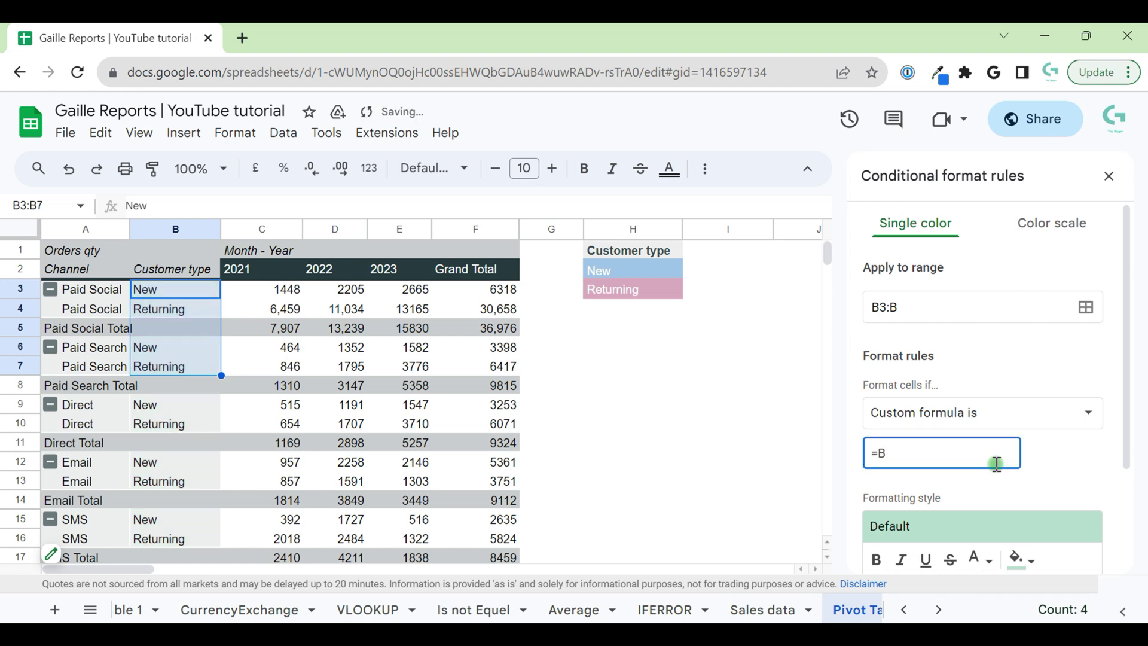
left_click(178, 291)
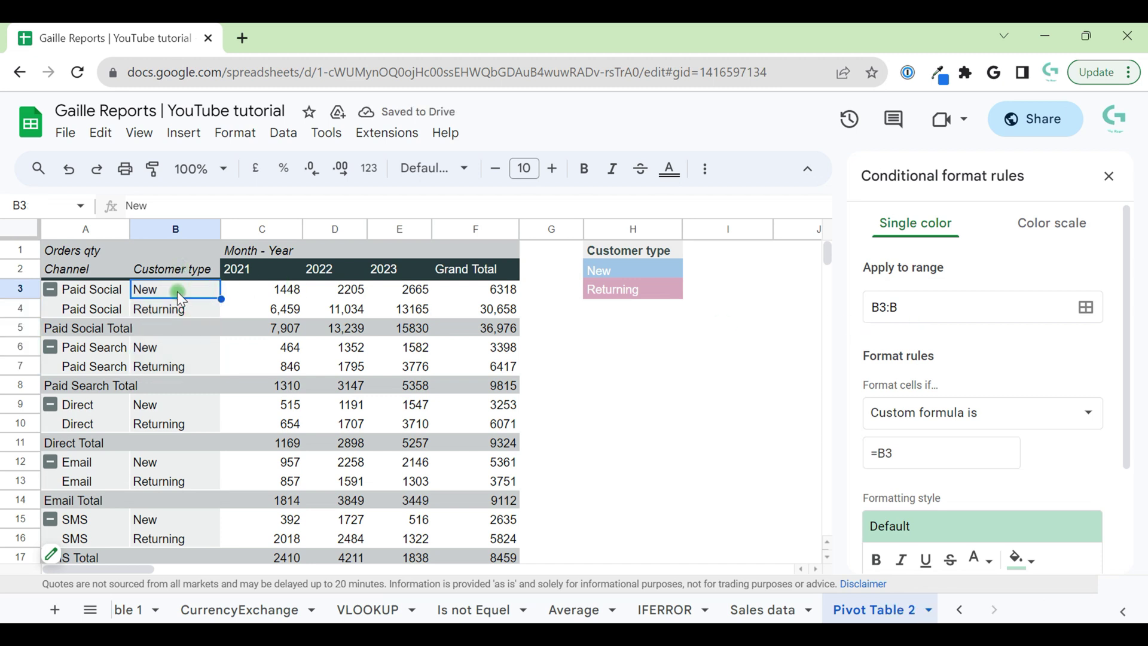
left_click(942, 452)
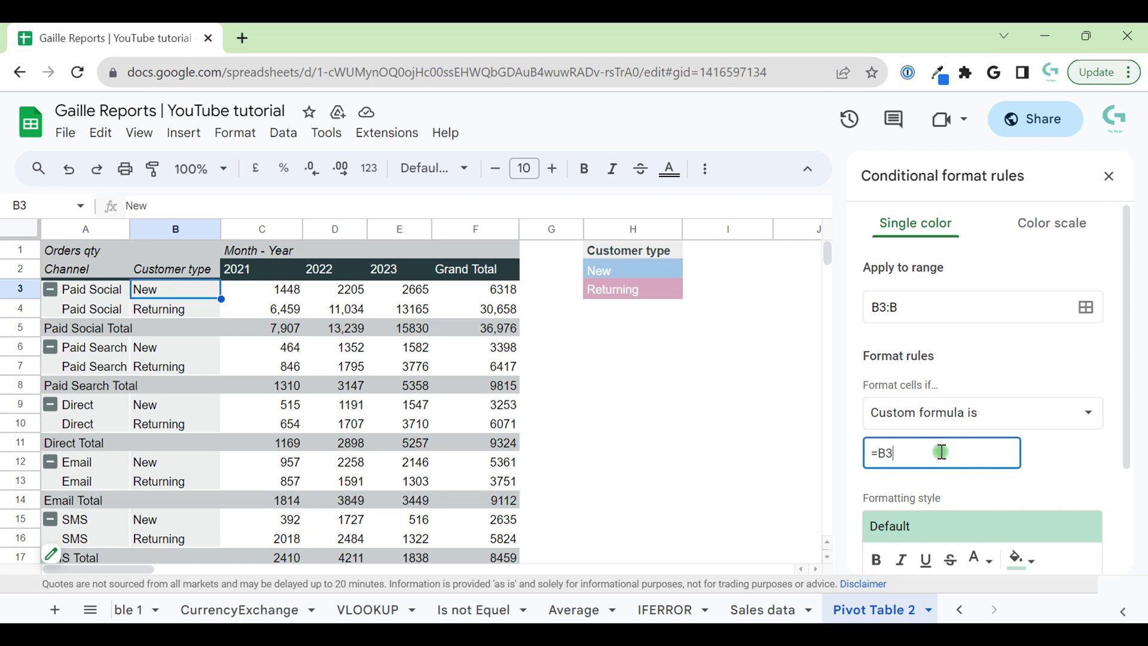
type("=\"New\"")
left_click(1067, 465)
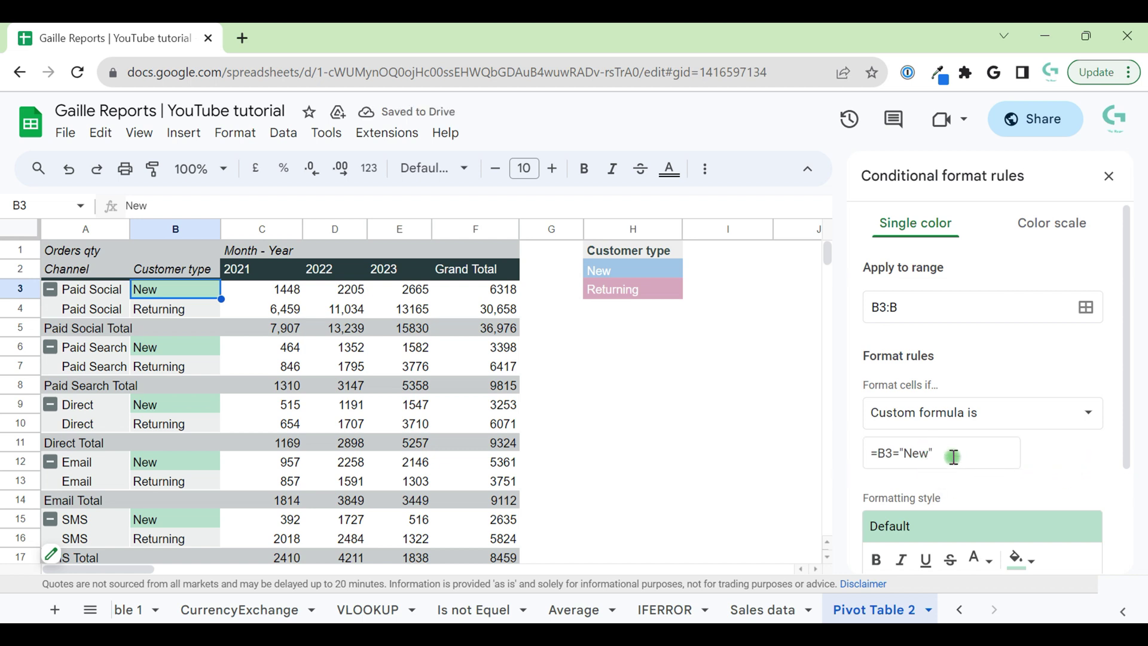
double_click(906, 453)
left_click(1051, 480)
- Give the New rule a light blue fill with white text
scroll(1050, 479, "down", 2)
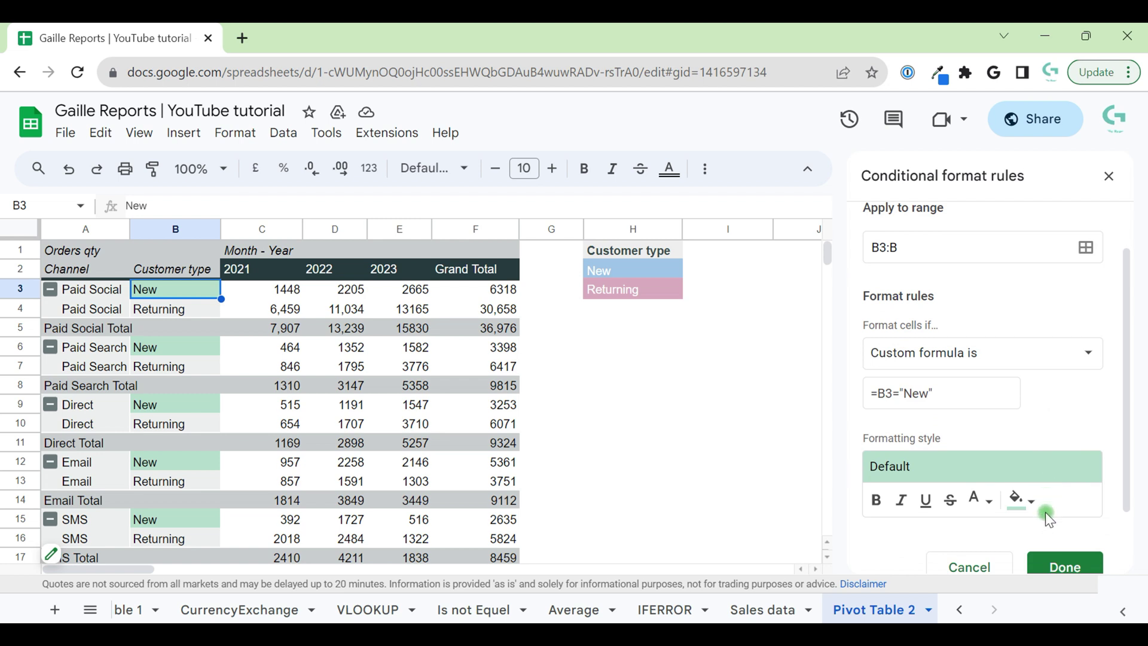
left_click(1021, 500)
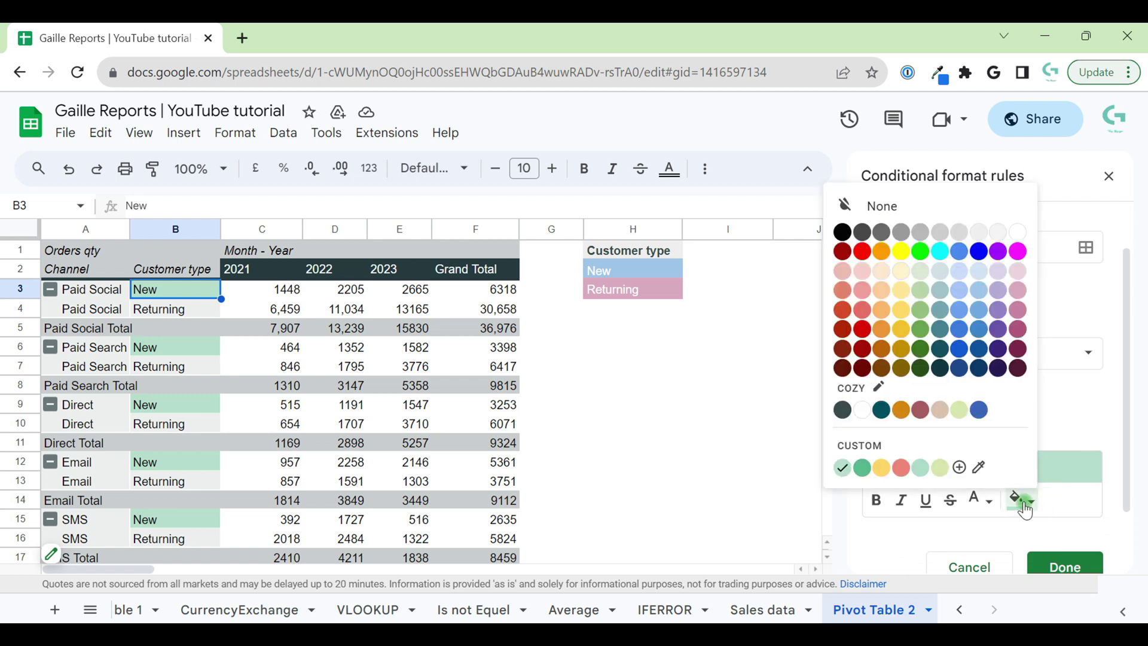
left_click(979, 291)
left_click(981, 500)
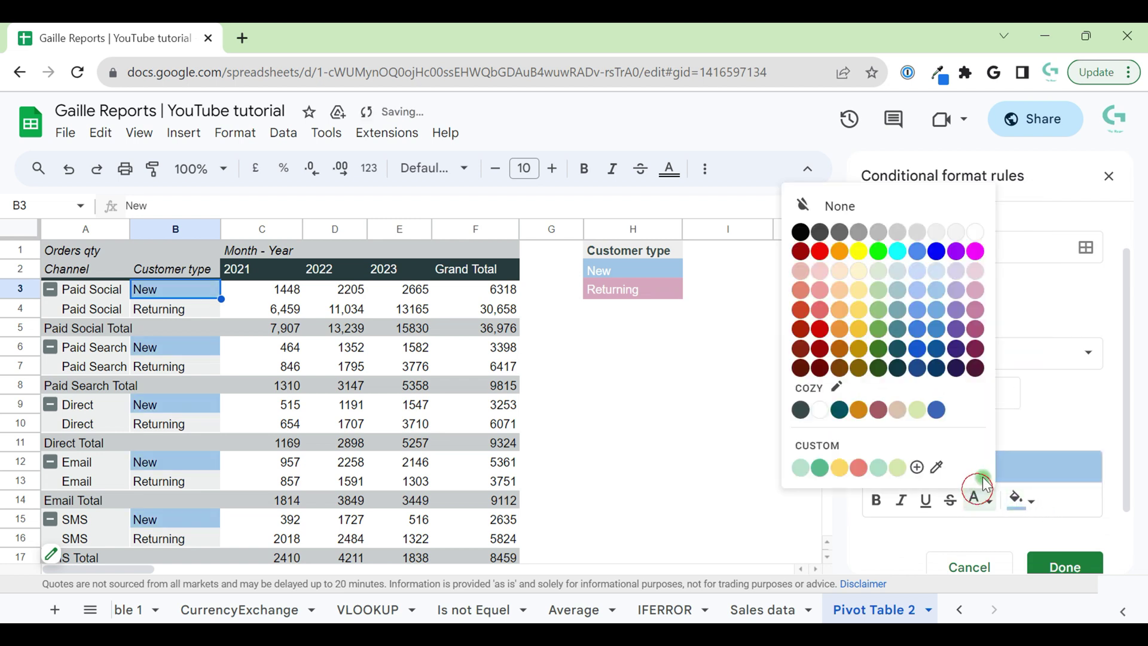
left_click(976, 235)
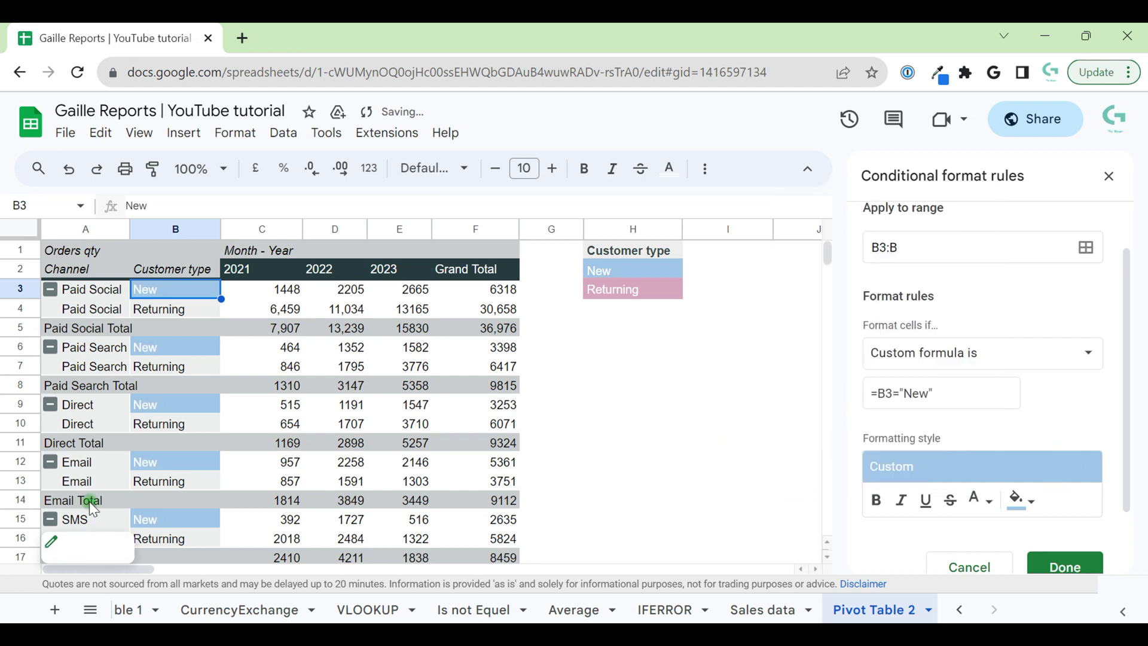
scroll(159, 357, "down", 3)
scroll(159, 358, "down", 3)
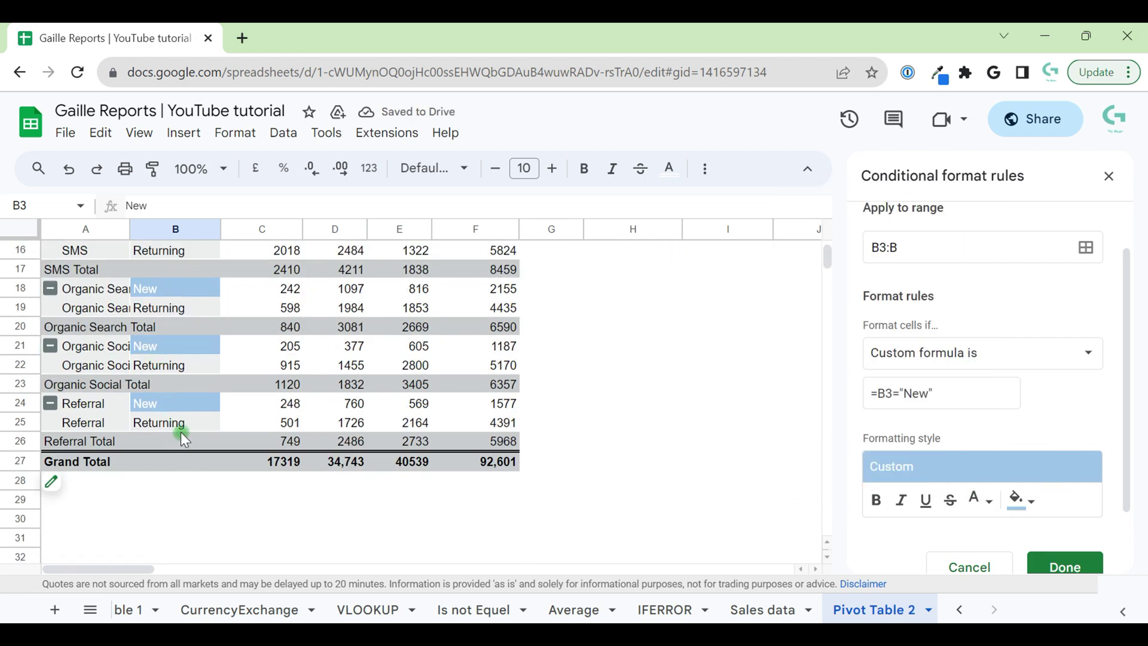
scroll(188, 397, "up", 5)
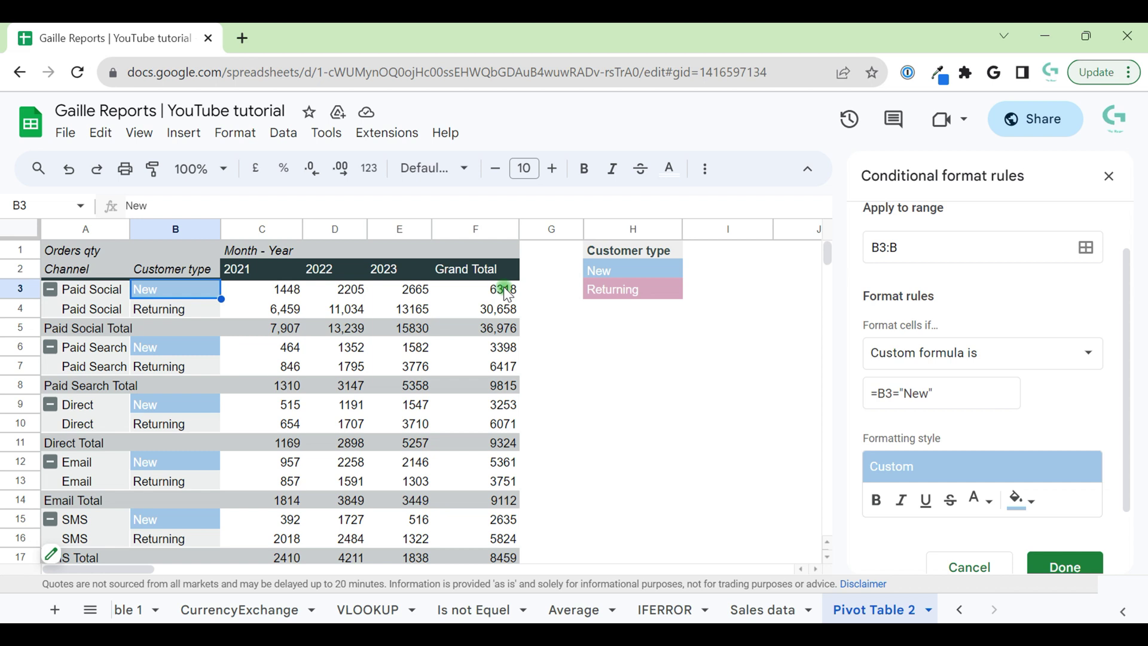
- Change the custom formula to =B3=H2 so it compares with the New value in H2
left_click(632, 270)
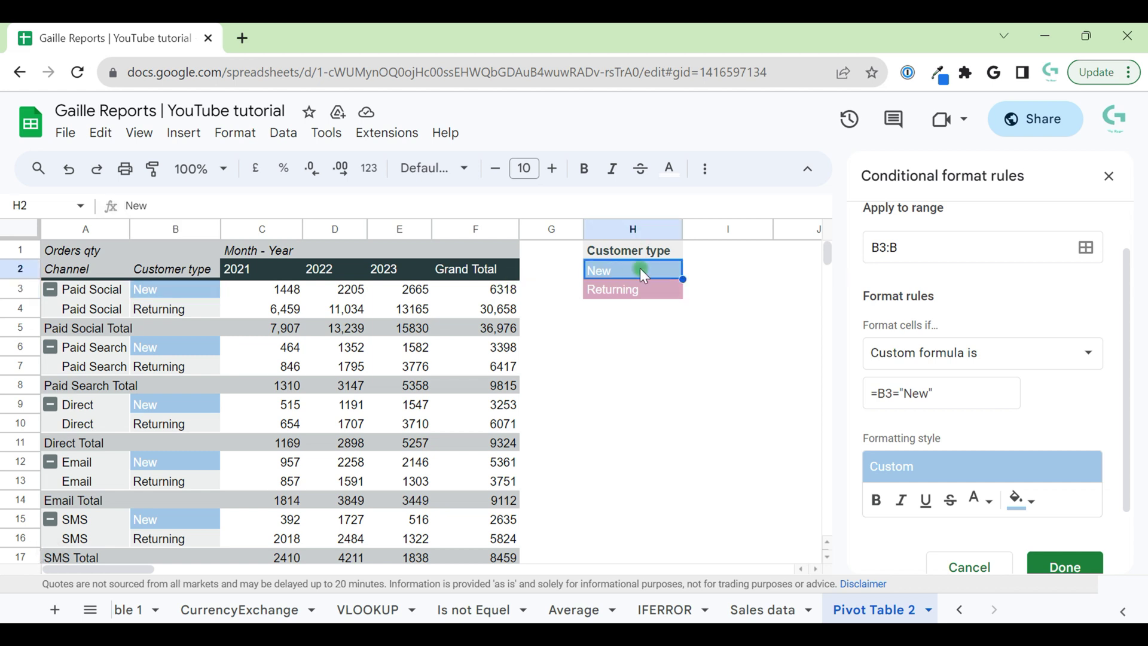
left_click(930, 391)
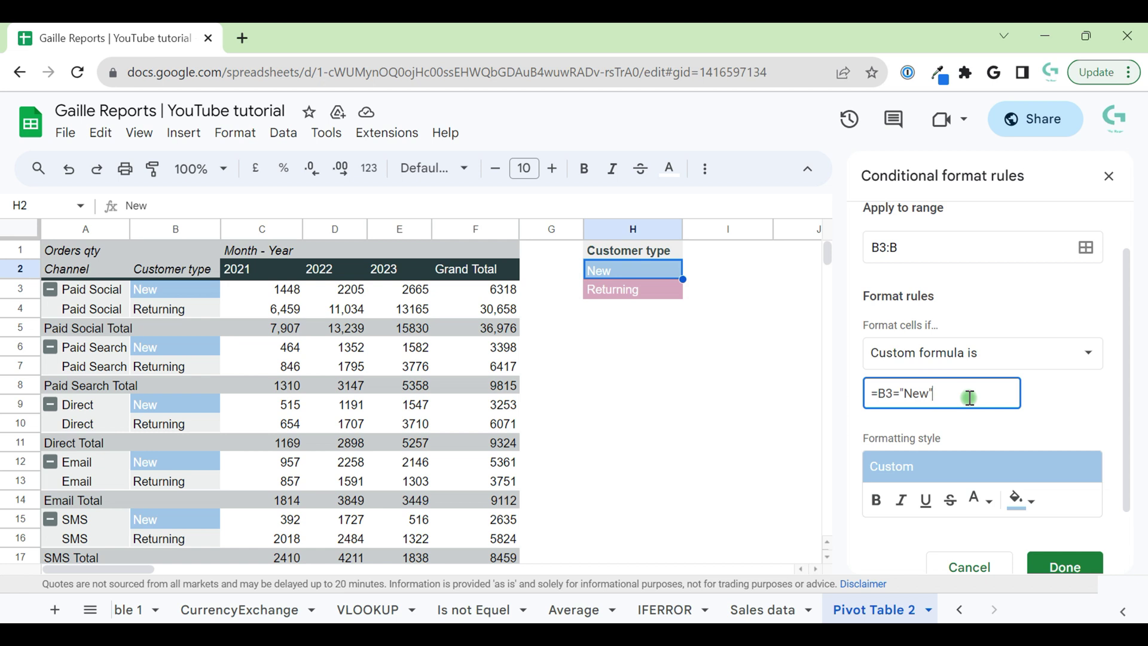
key("BackSpace")
key("BackSpace")
key("BackSpace")
key("BackSpace")
key("BackSpace")
type("H2")
left_click(1072, 394)
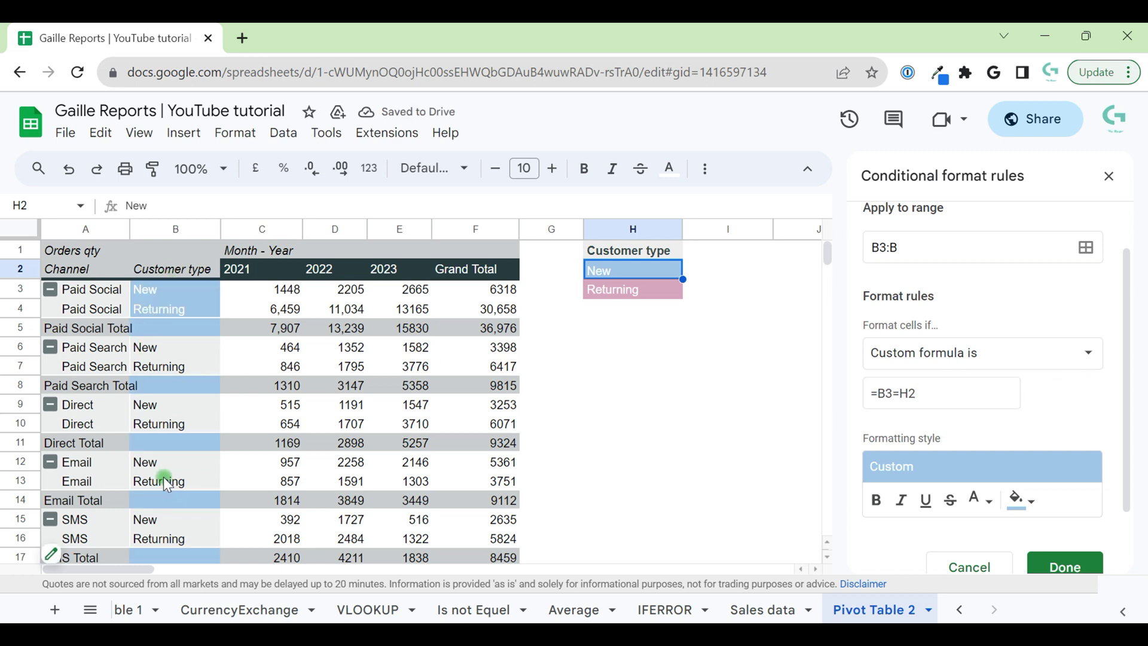
scroll(164, 478, "down", 7)
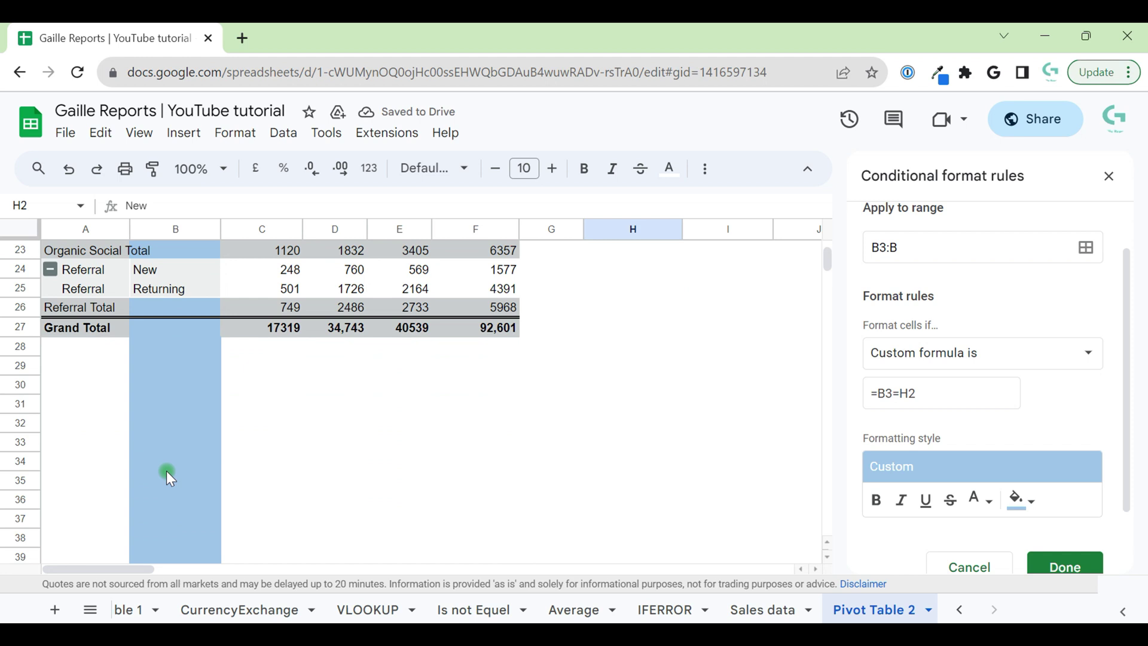
scroll(171, 479, "up", 7)
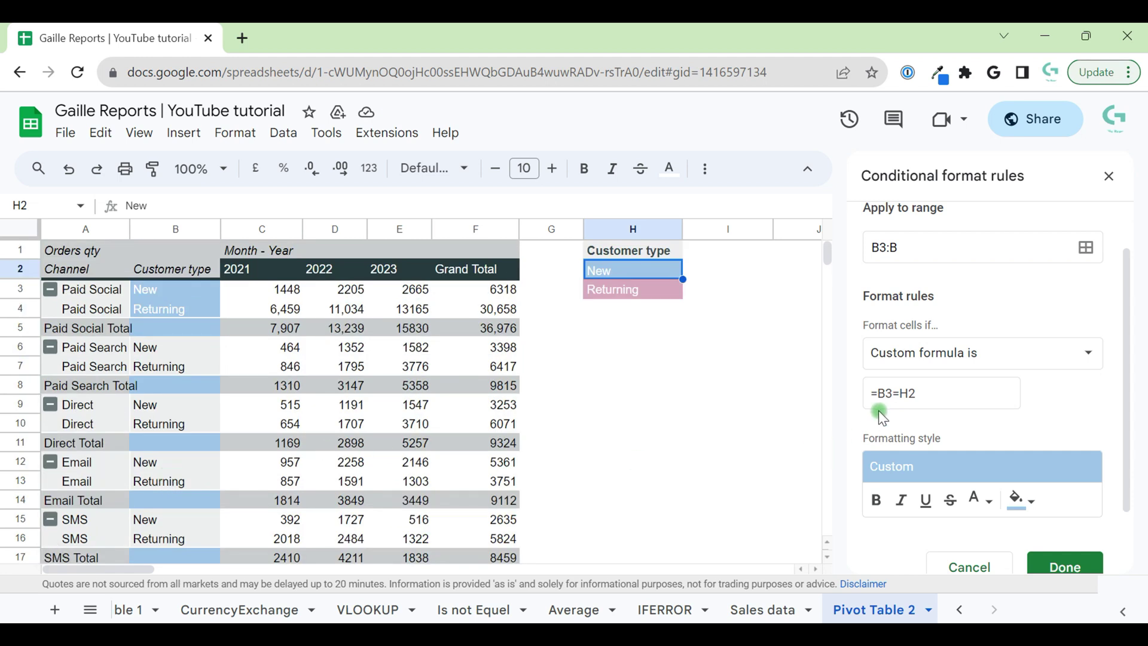
- Make the H2 reference absolute so the formula reads =B3=$H$2
left_click(899, 392)
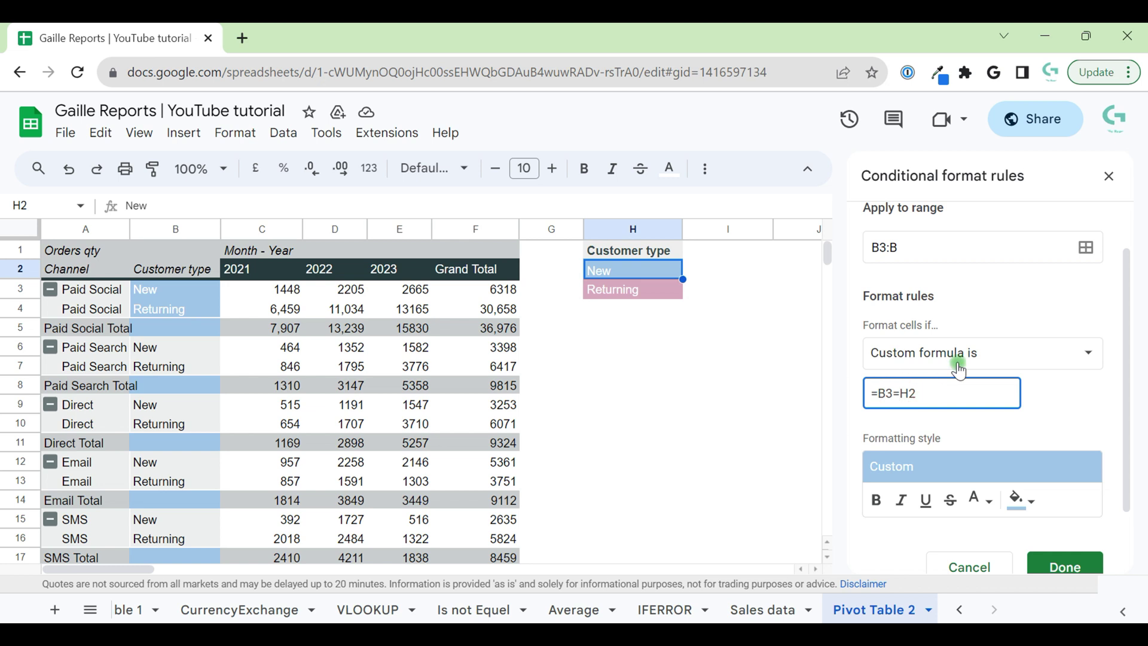
type("$")
key("Right")
type("$")
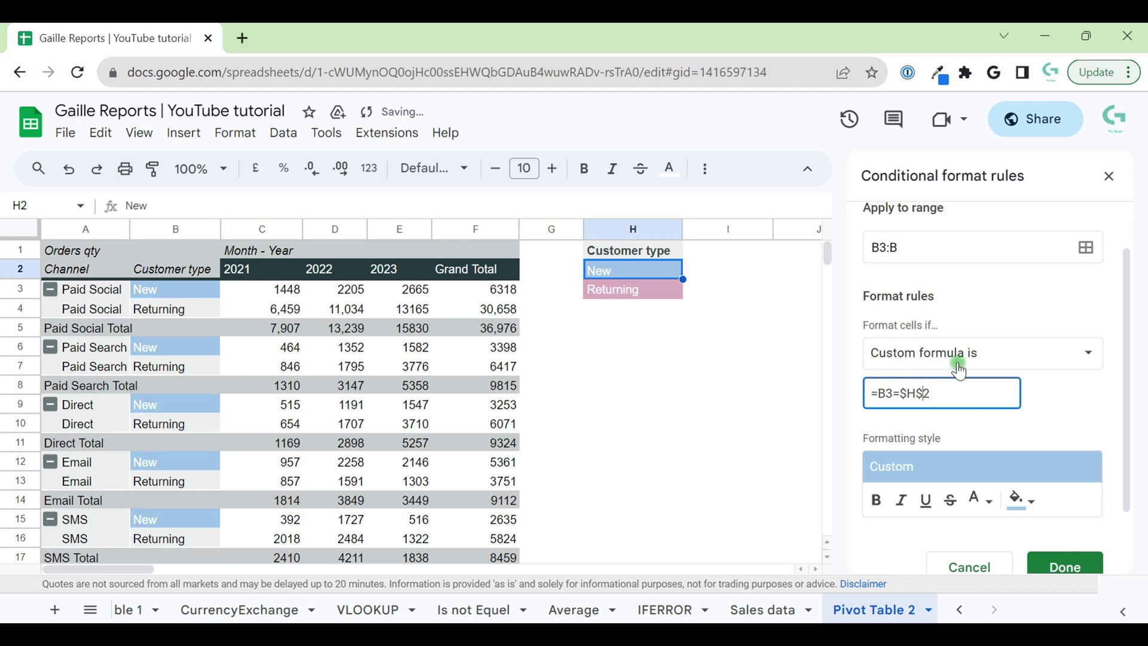
left_click_drag(899, 392, 944, 387)
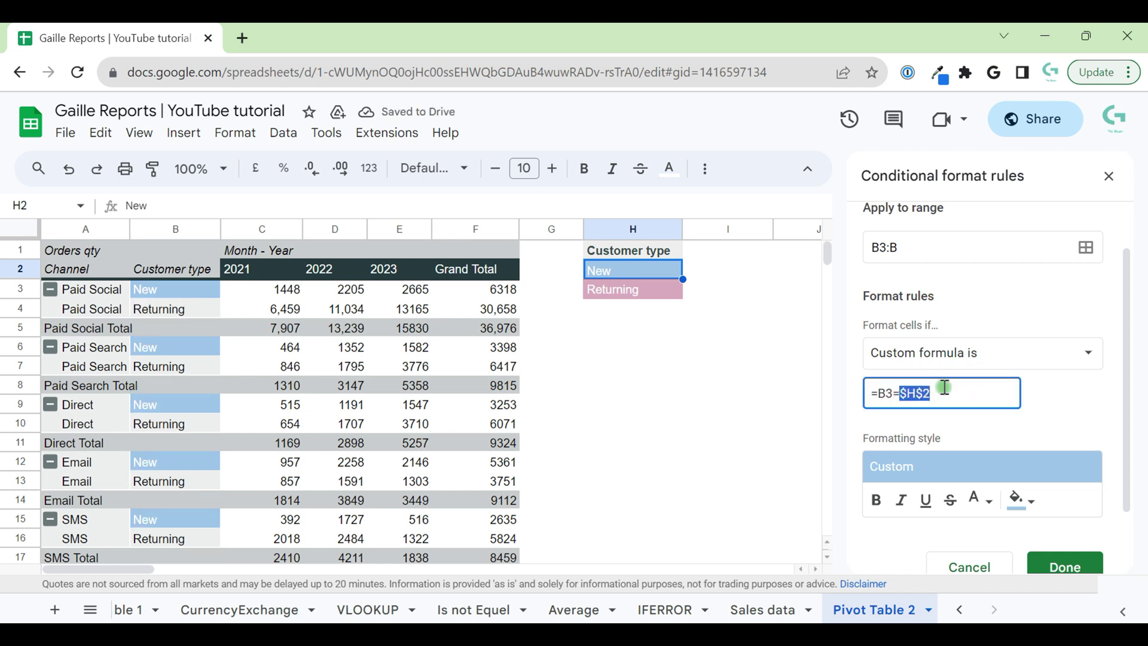
left_click(1048, 391)
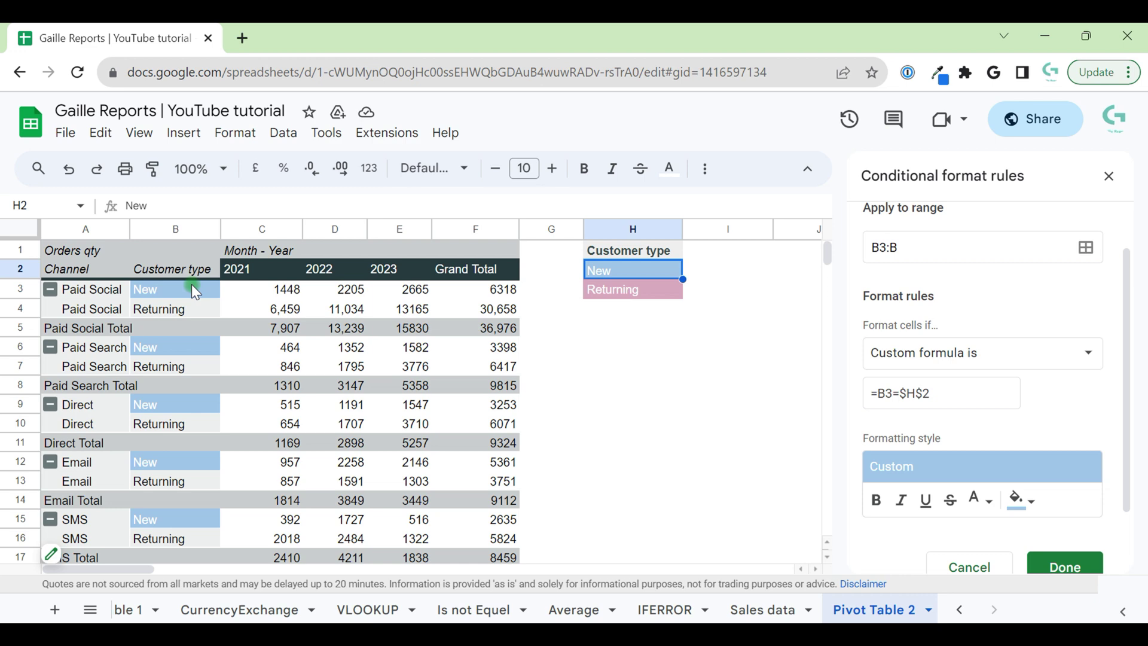
scroll(185, 368, "down", 7)
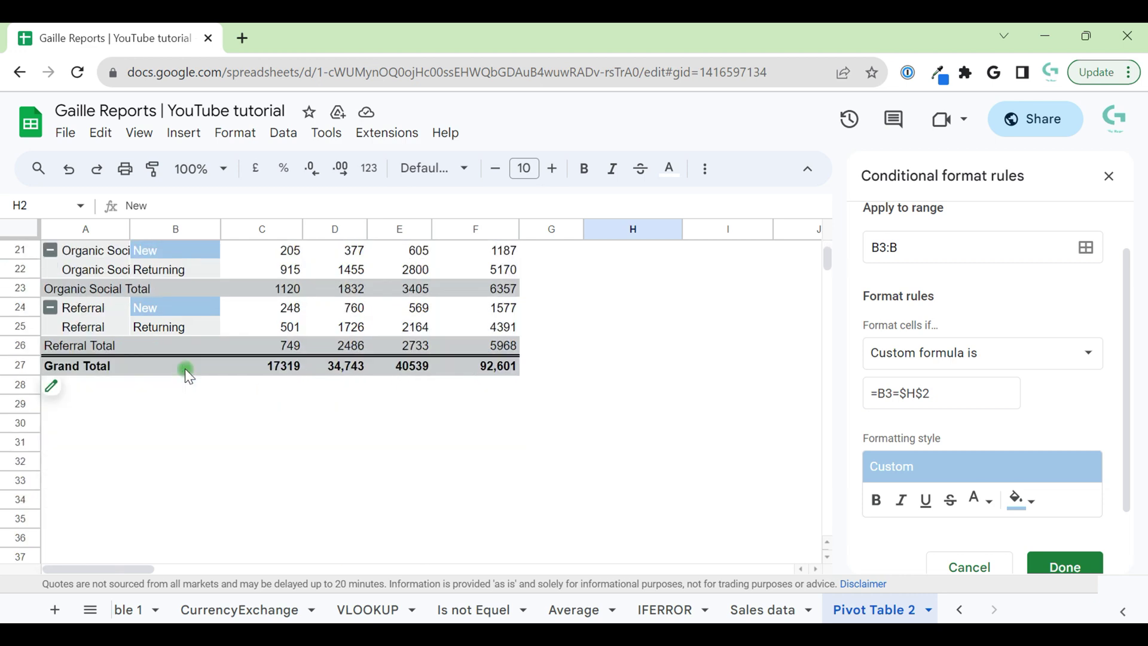
scroll(185, 368, "up", 8)
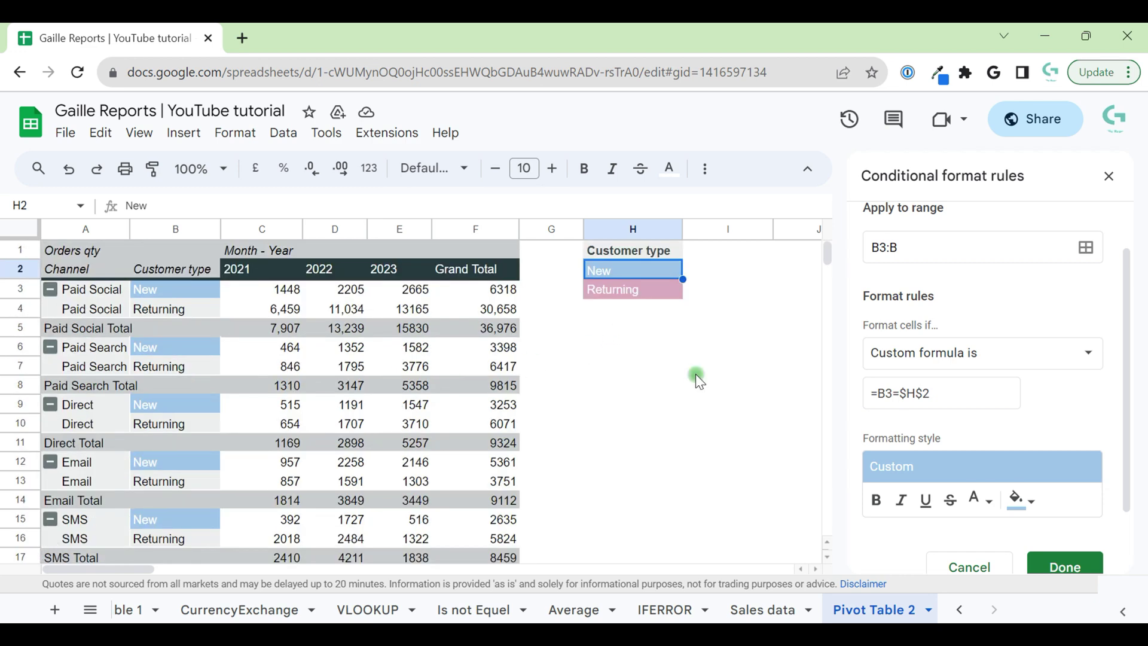
left_click(756, 424)
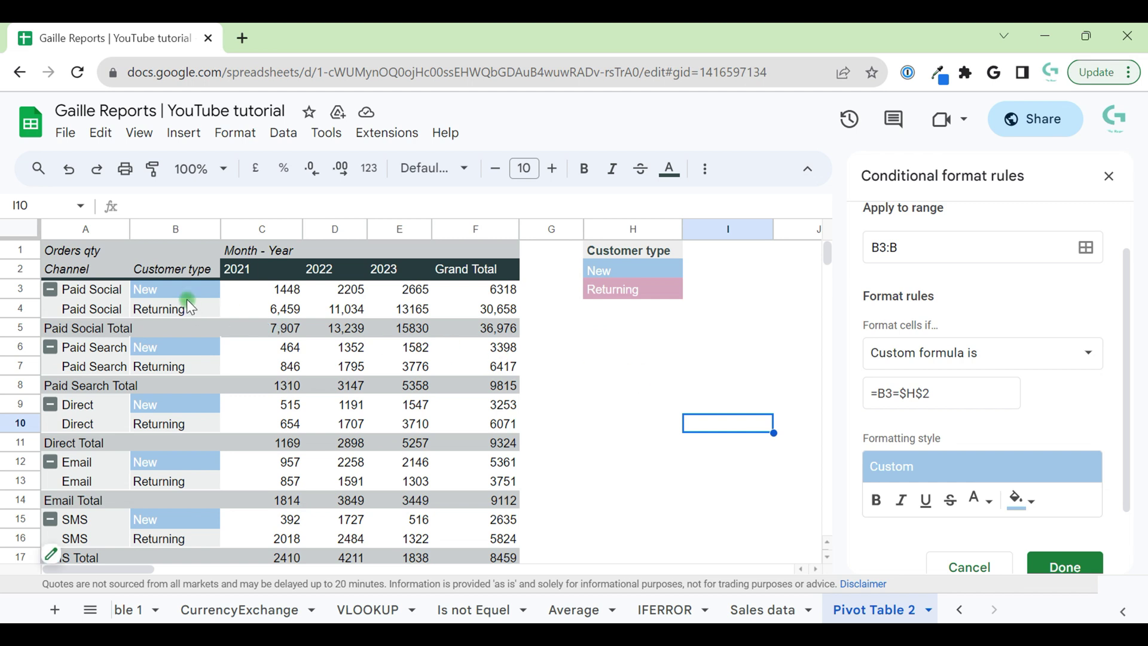
left_click(151, 290)
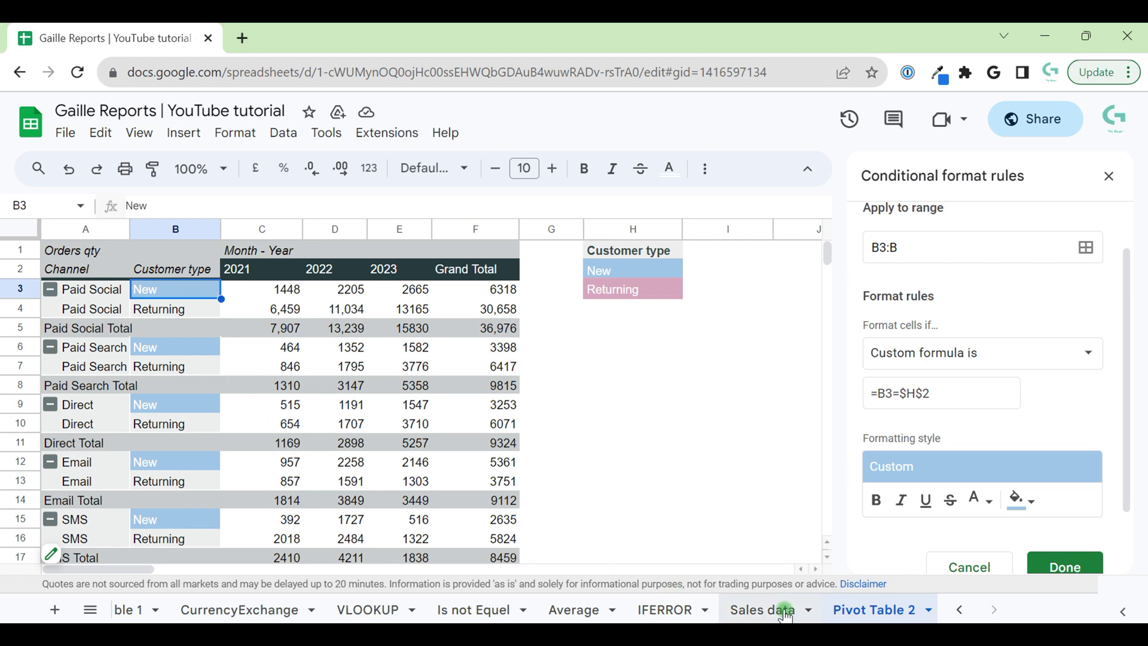
left_click(631, 292)
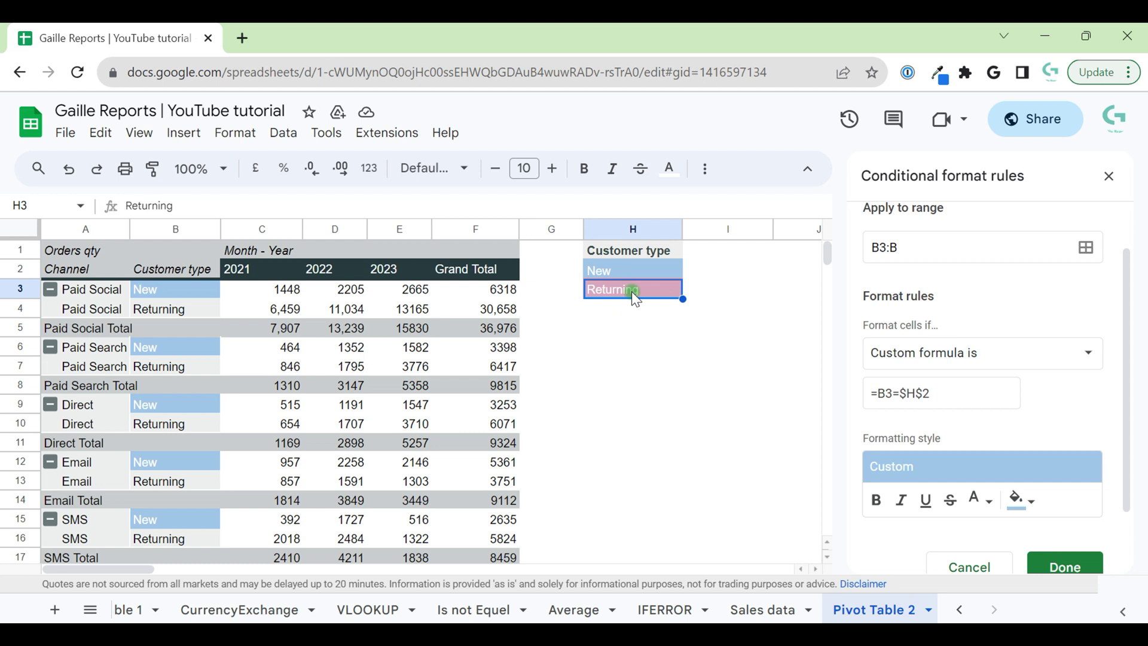
key("ctrl+c")
left_click(628, 267)
key("ctrl+v")
left_click(646, 339)
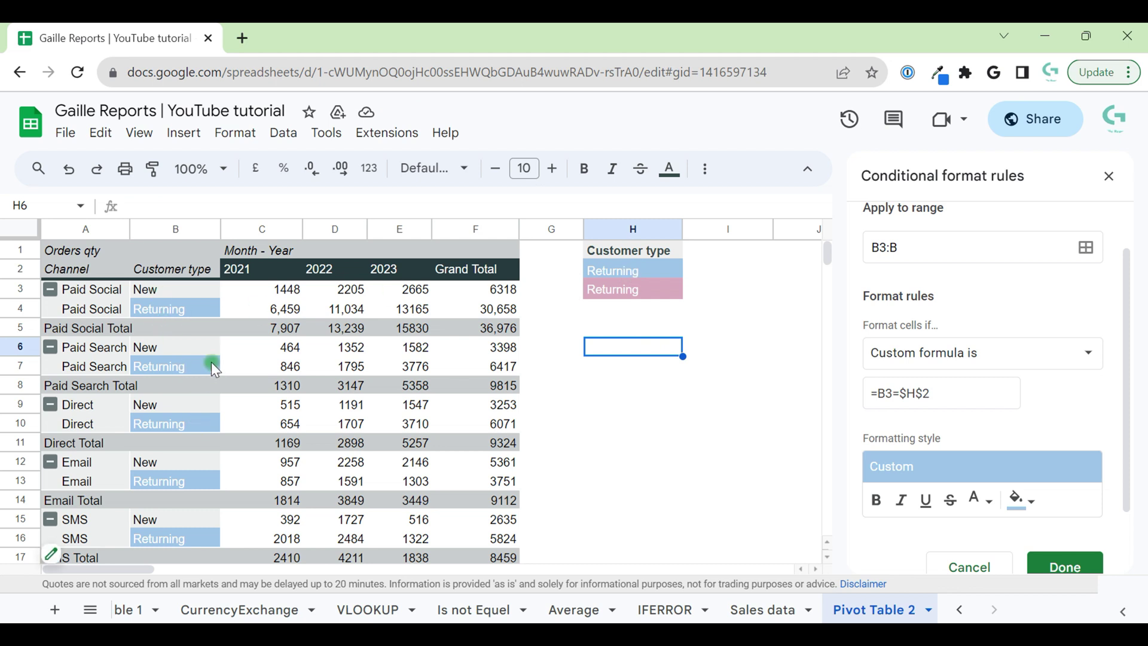
left_click(612, 297)
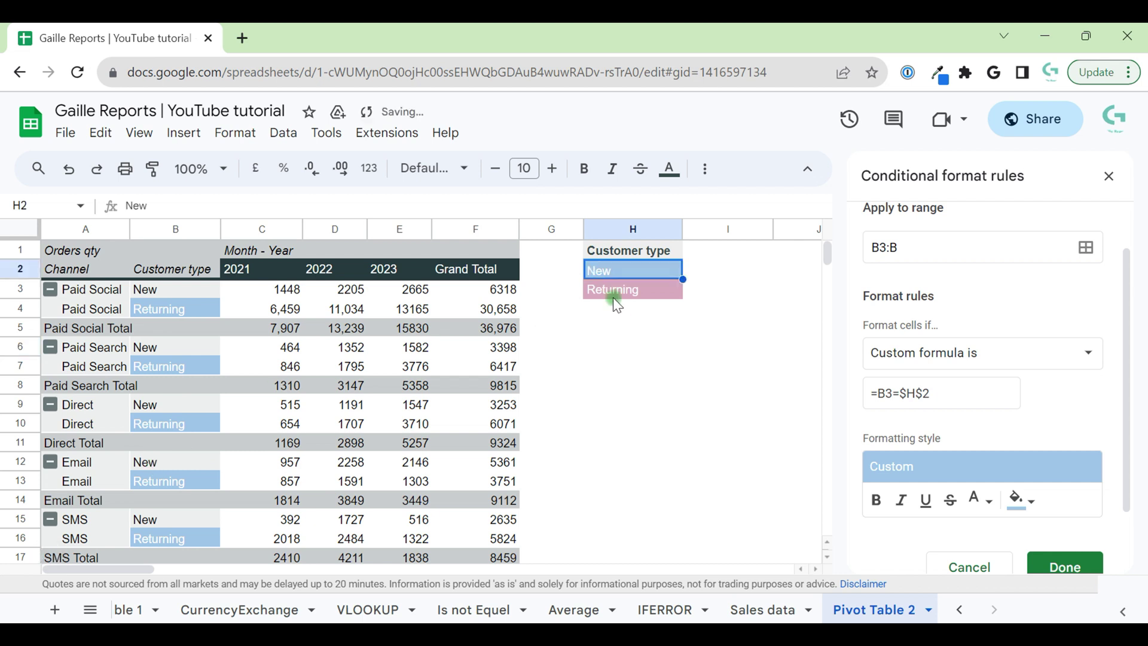
- Save the New rule and add another rule applying to B3:B
left_click(659, 326)
left_click(1070, 565)
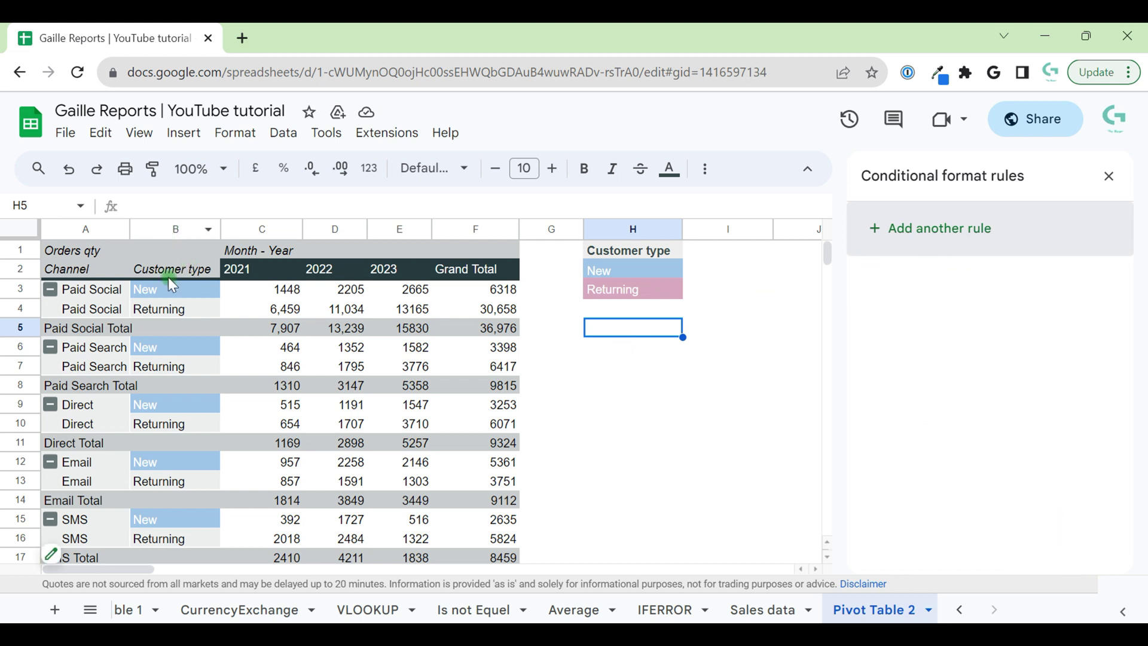
left_click(925, 230)
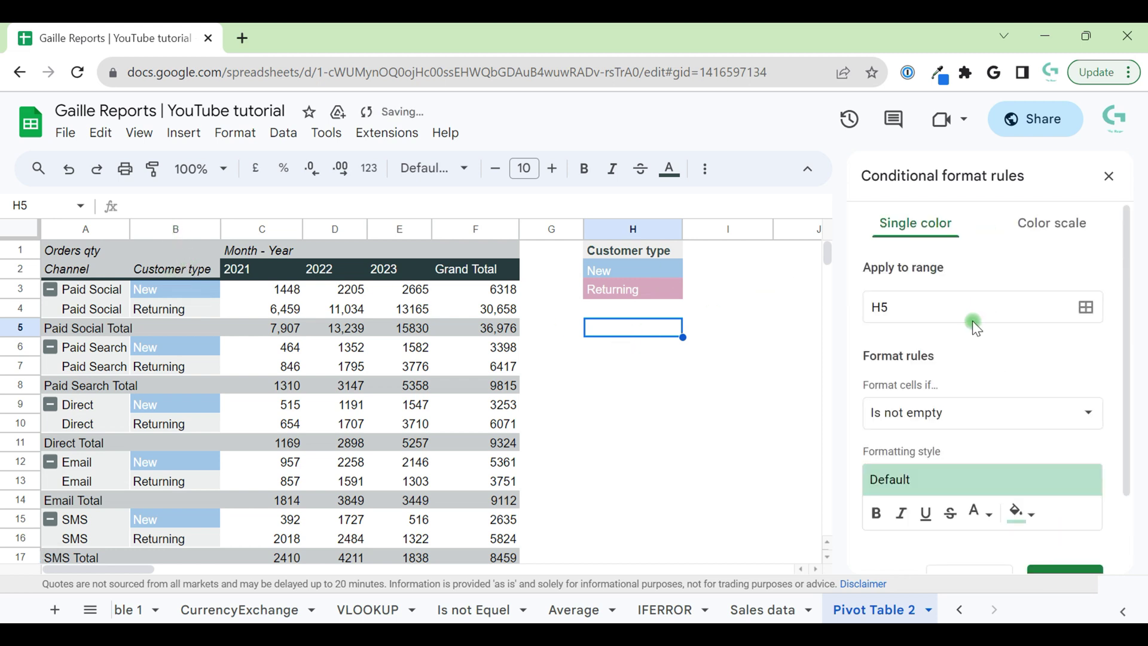
left_click(950, 299)
type("B3:B")
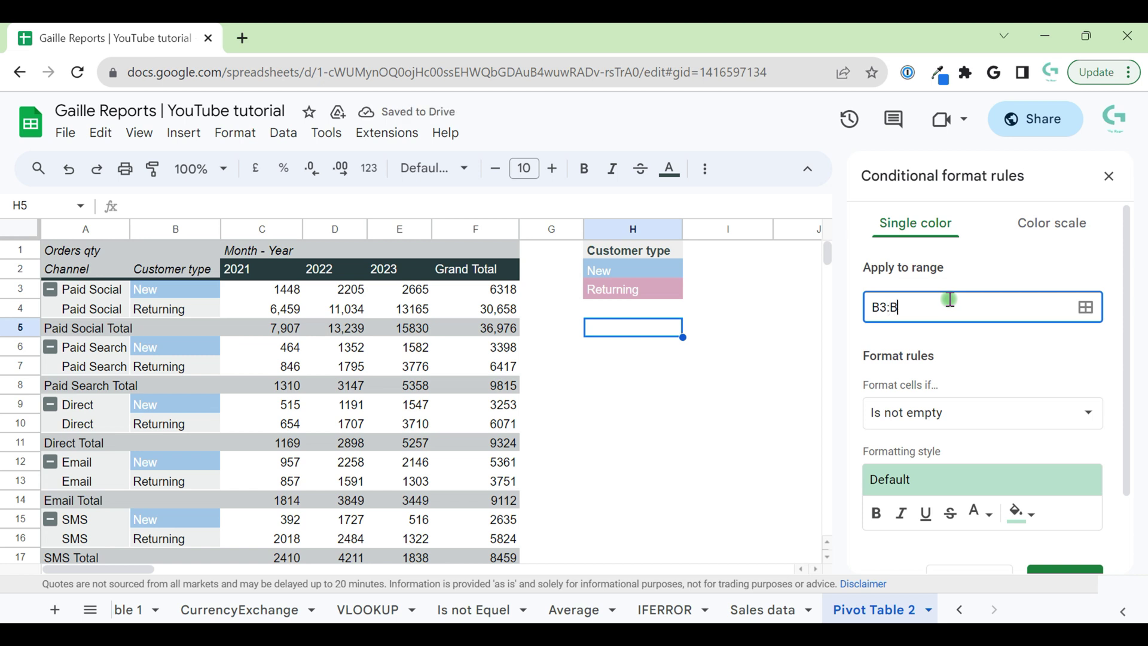
left_click(999, 379)
- Set the new rule's condition to custom formula =B3=$H$3
left_click(1008, 416)
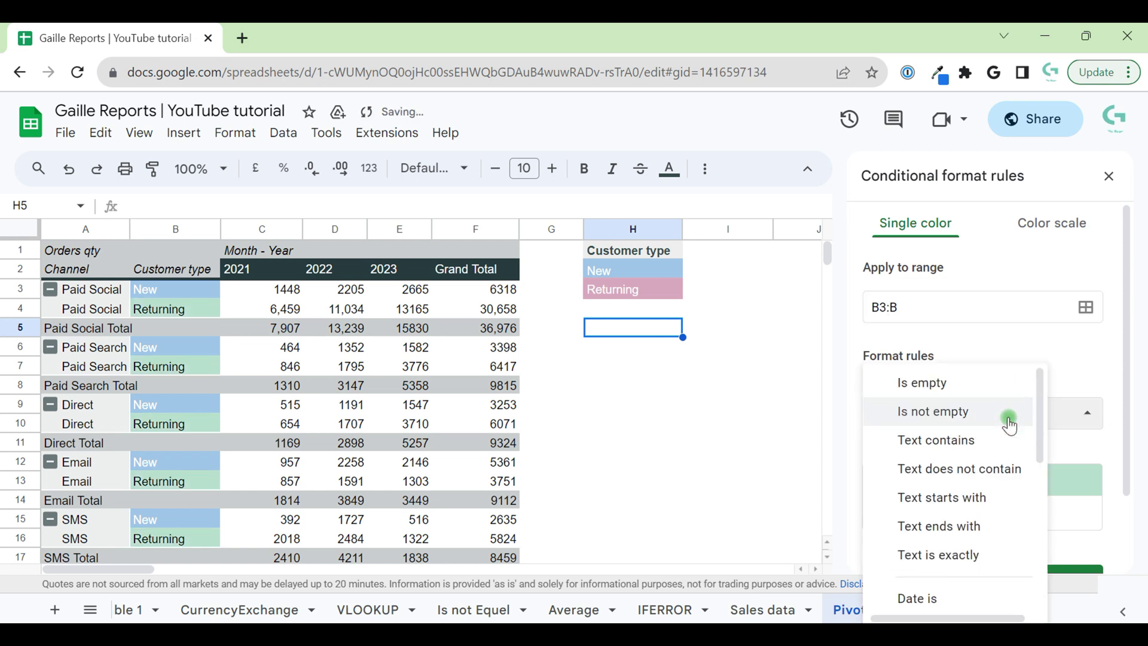
scroll(1010, 538, "down", 5)
left_click(1010, 589)
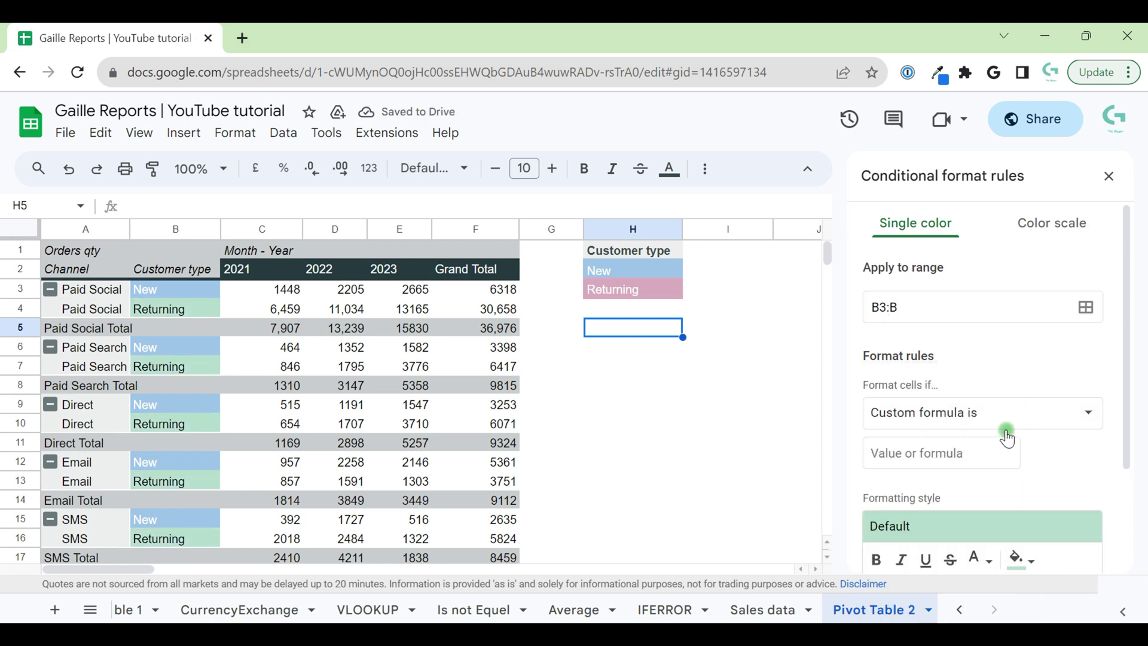
left_click(948, 453)
type("=")
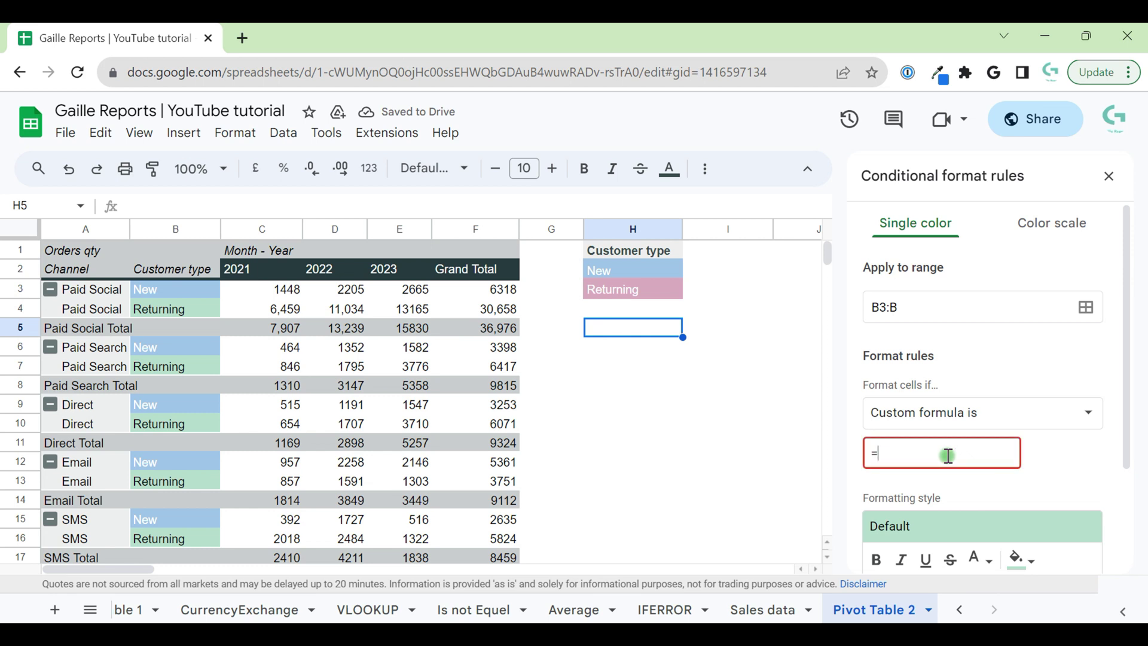
type("B3=")
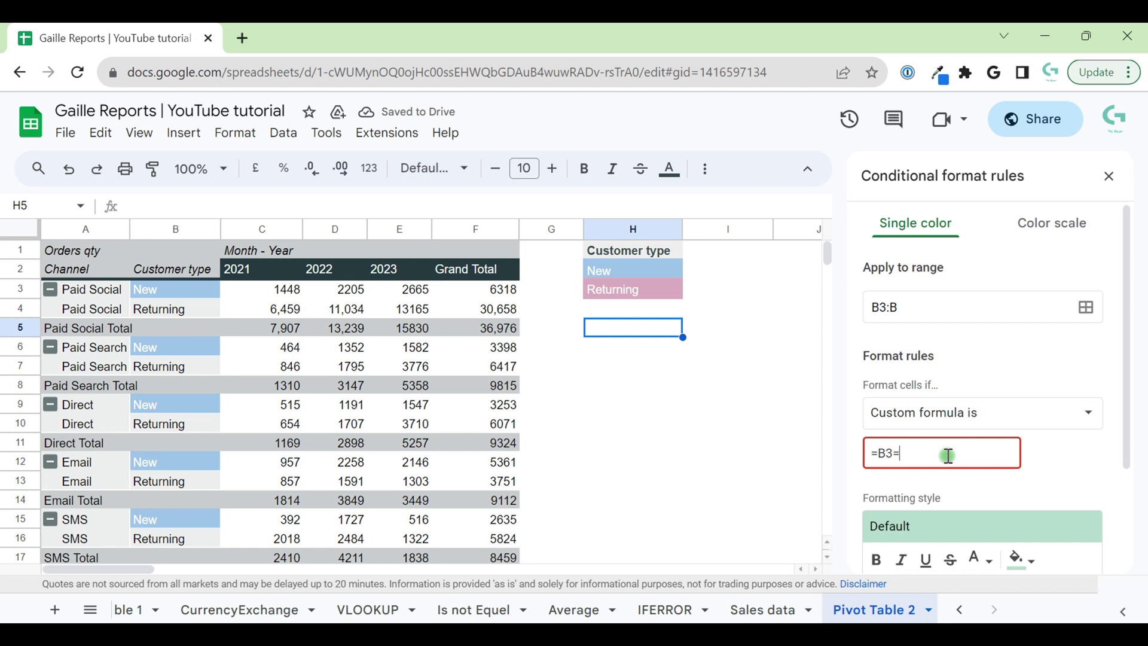
type("$H$3")
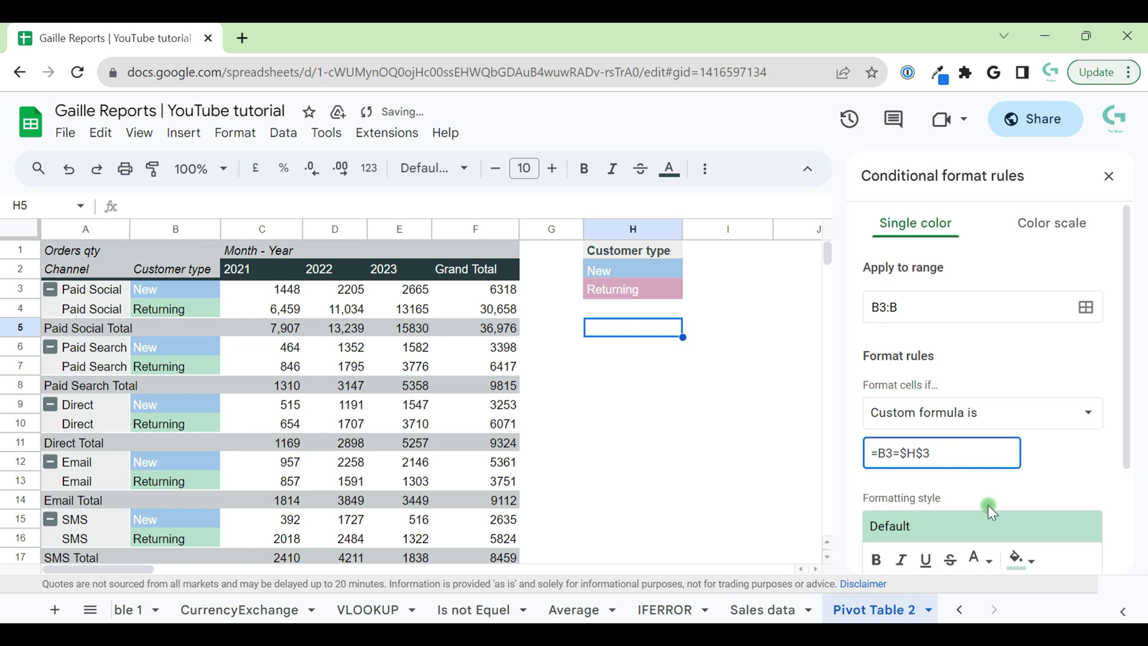
- Format matching Returning cells with a strong pink fill and white text
left_click(1017, 568)
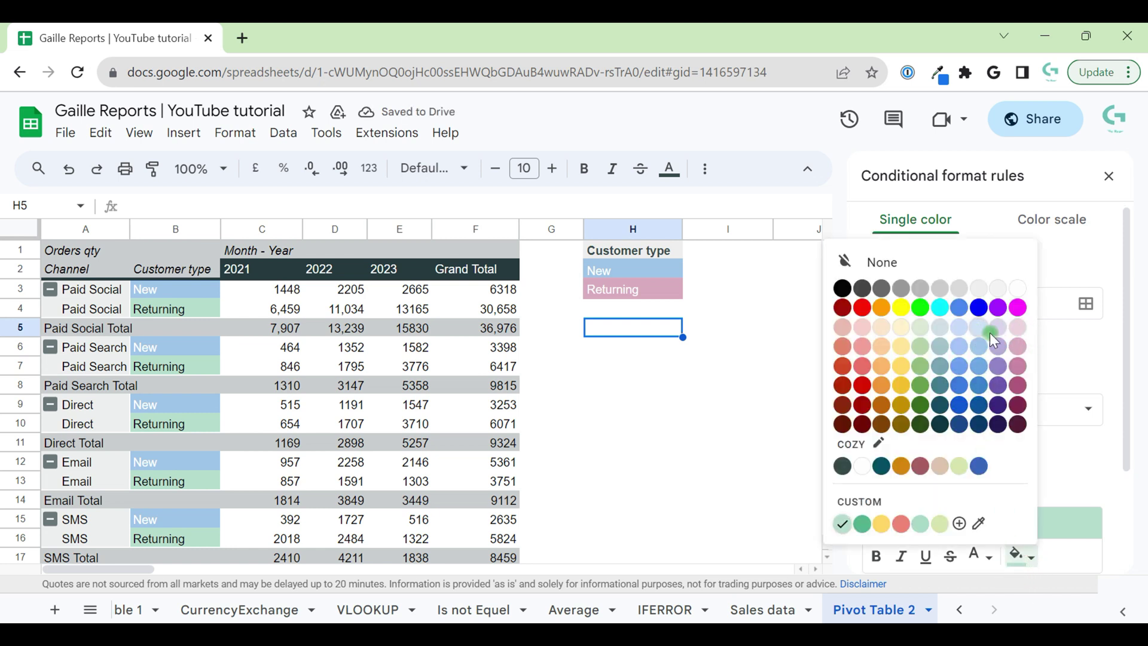
left_click(1017, 328)
left_click(981, 556)
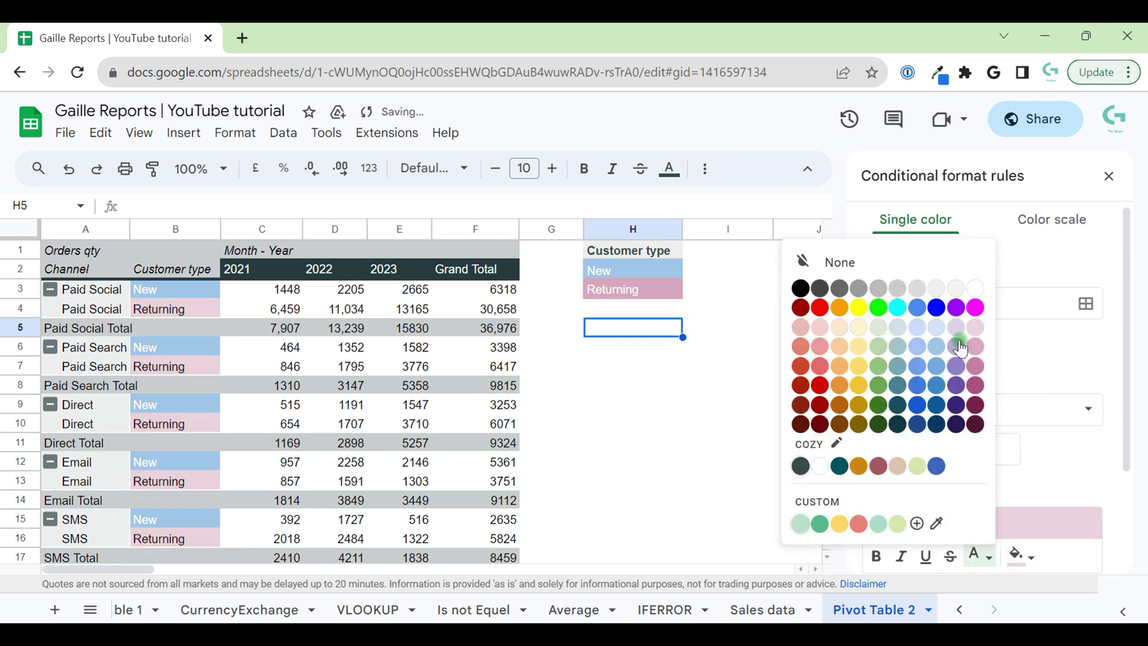
left_click(982, 288)
left_click(1016, 556)
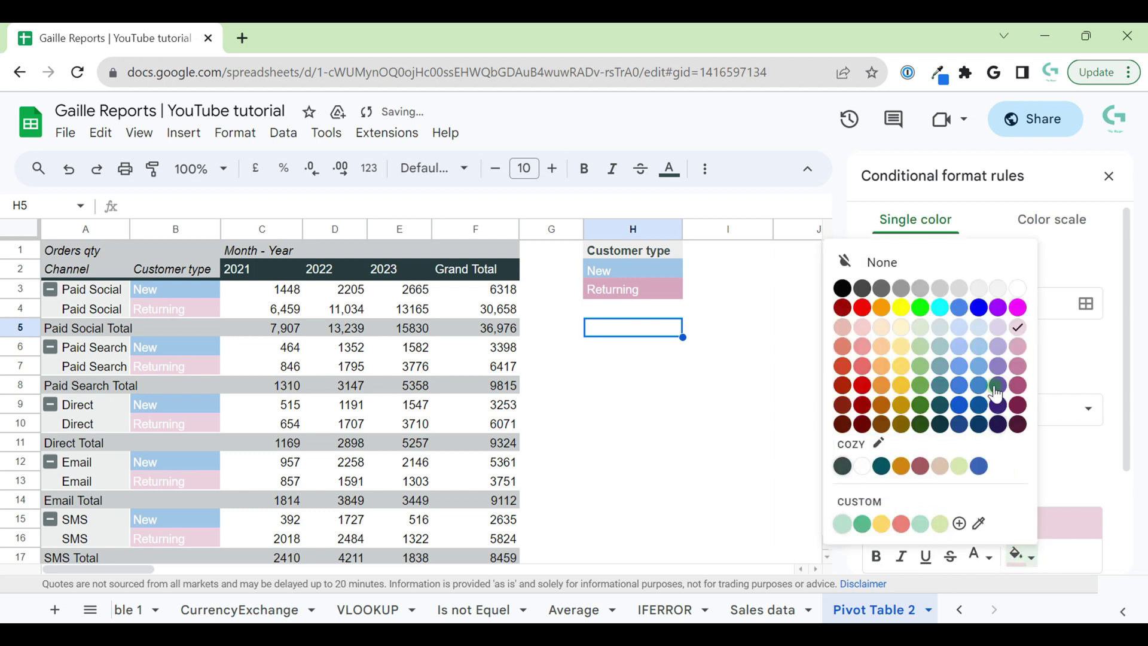
left_click(1021, 353)
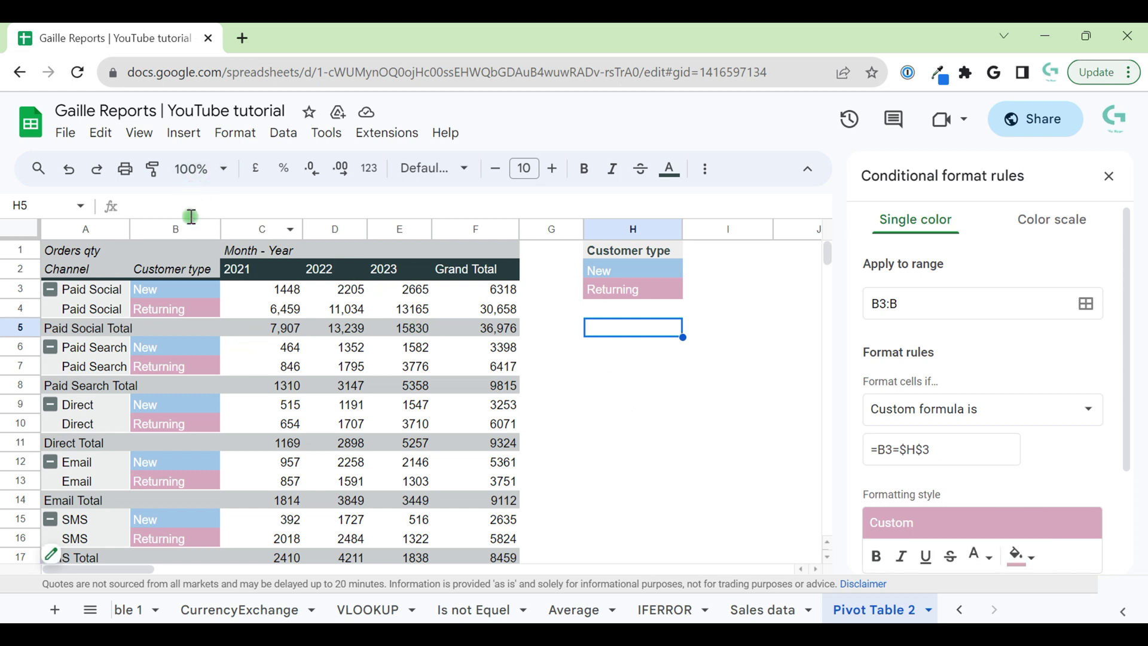
- Widen the Returning rule's range from B3:B to B3:F
left_click(143, 314)
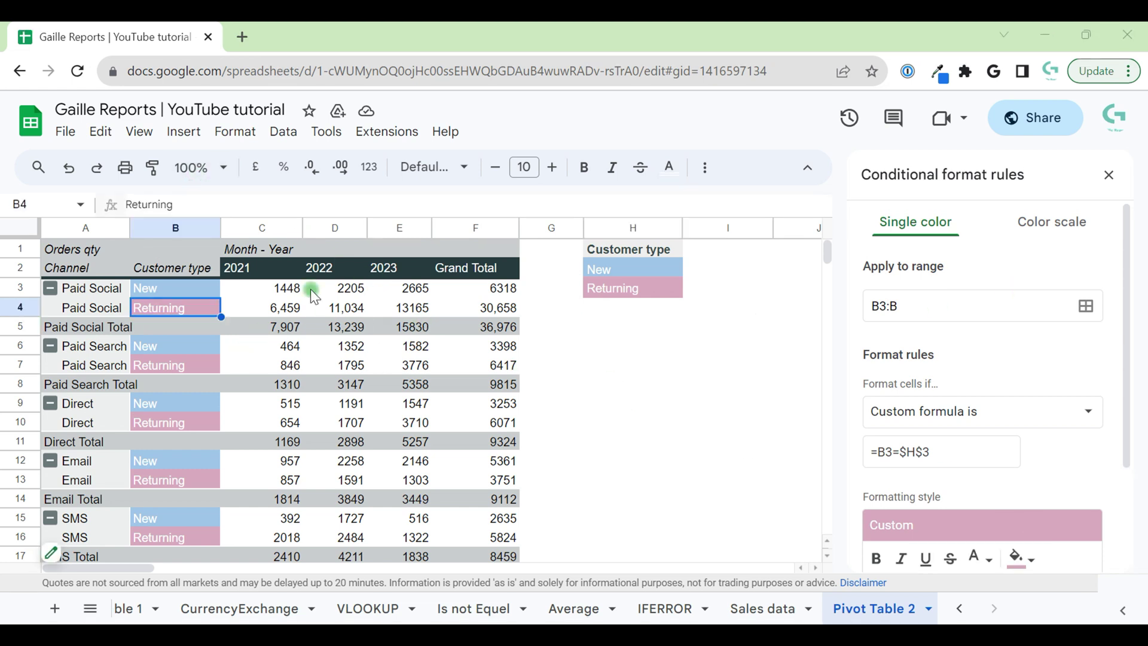
left_click(895, 305)
key("shift+End")
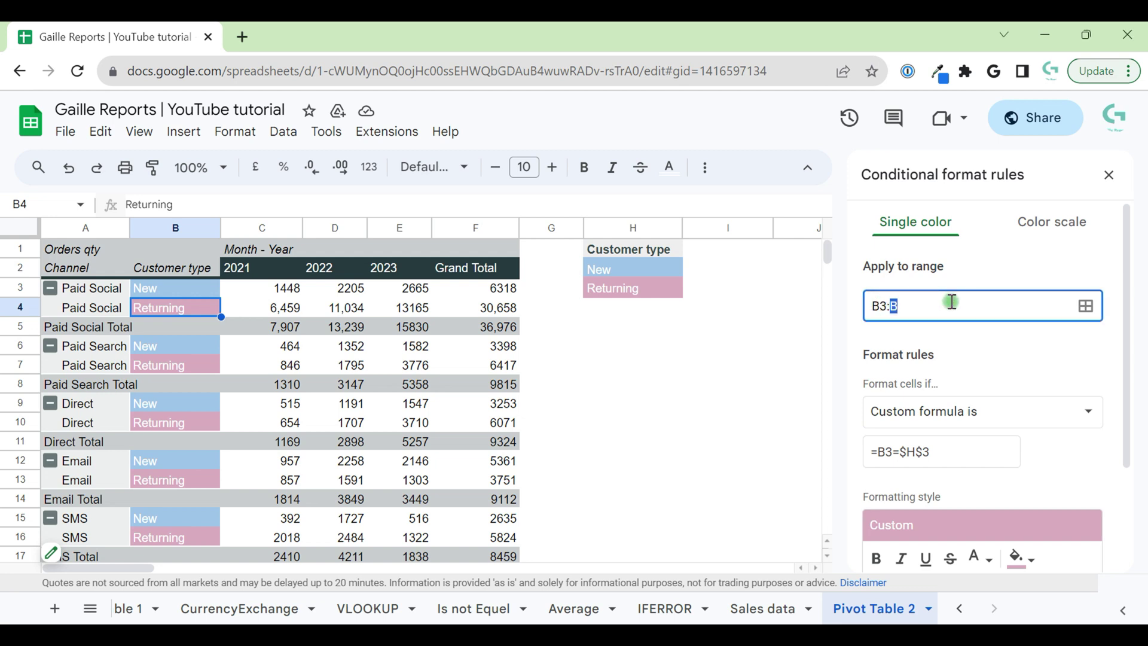
type("F")
left_click(1048, 353)
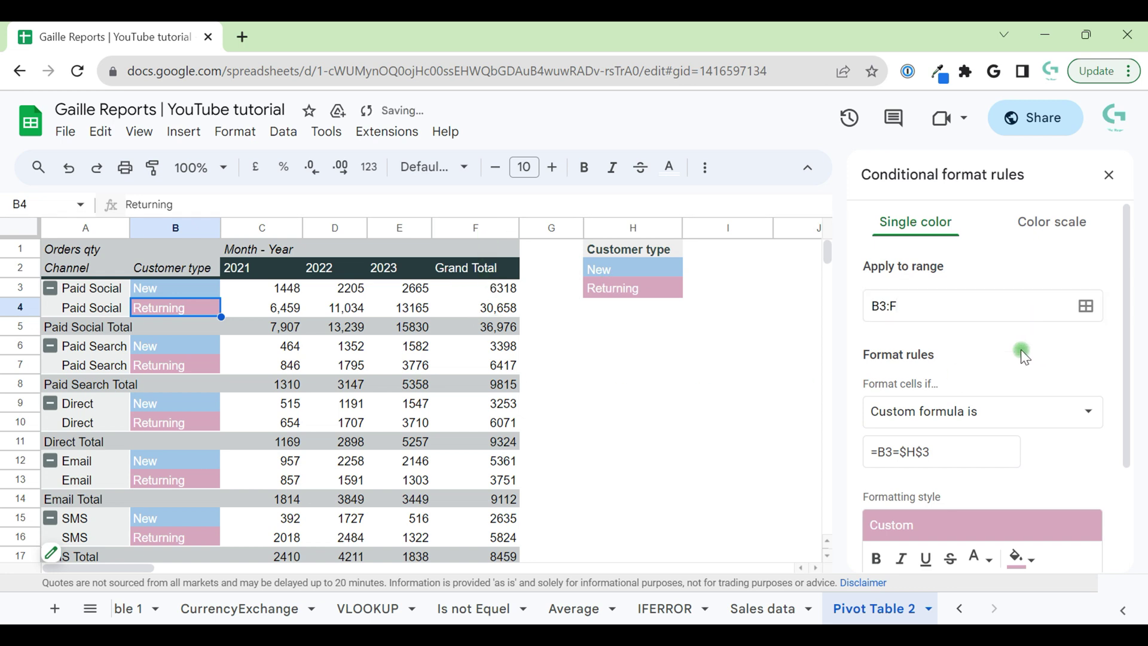
- Lock the formula's column so the Returning rule reads =$B3=$H$3
left_click(879, 454)
left_click_drag(879, 454, 895, 452)
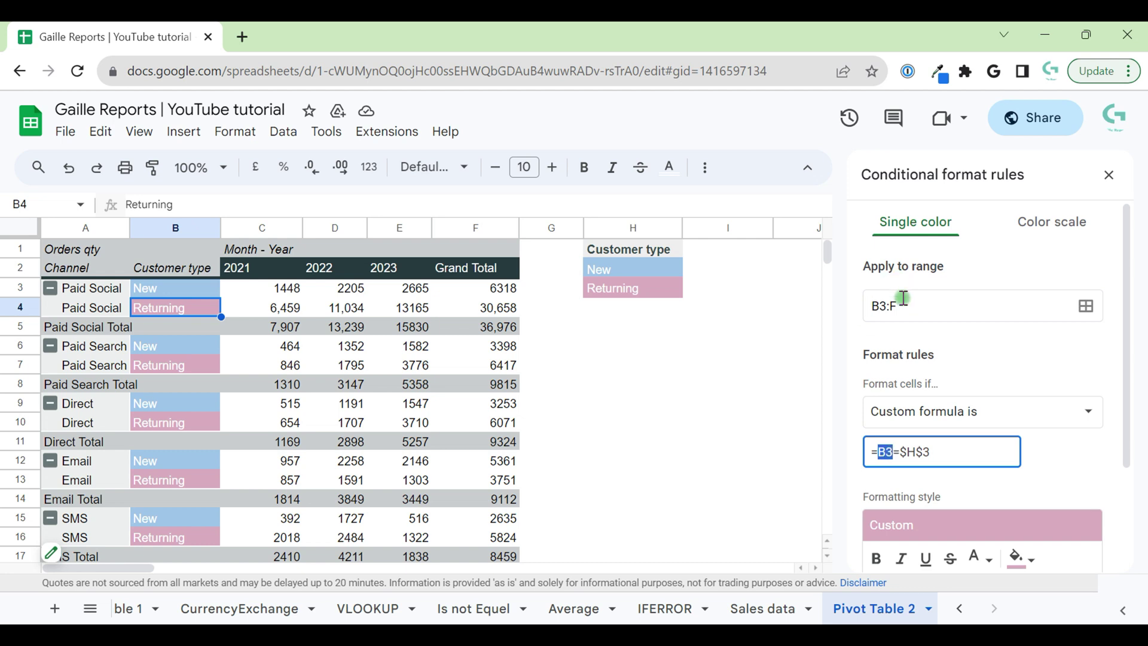
left_click_drag(902, 297, 856, 299)
left_click(1085, 439)
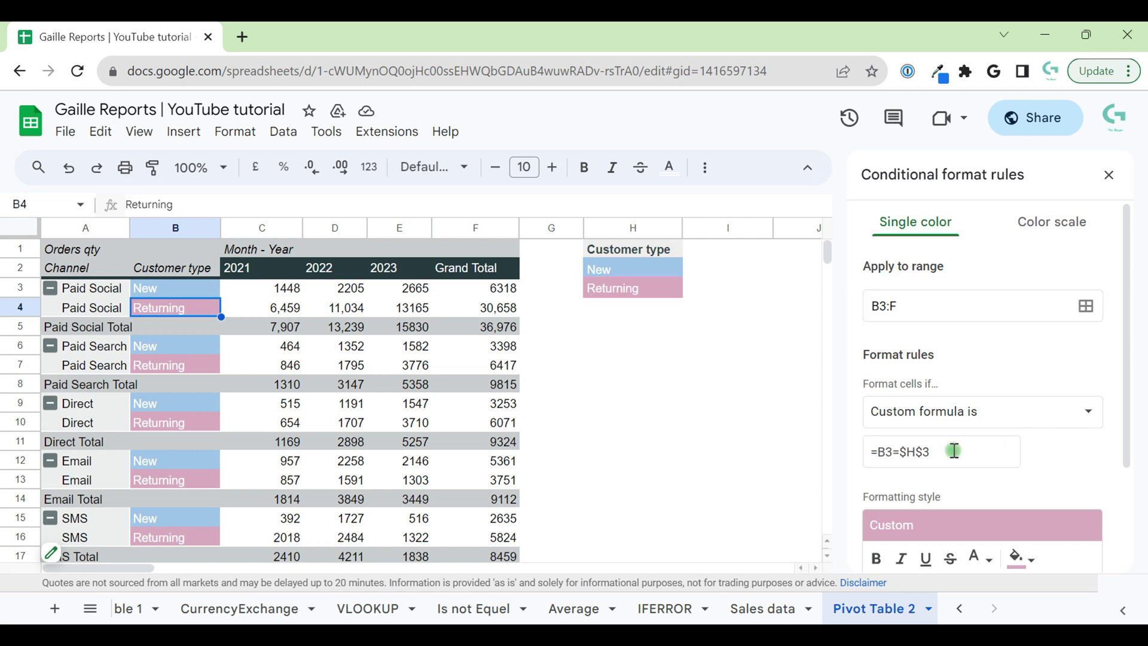
left_click(876, 451)
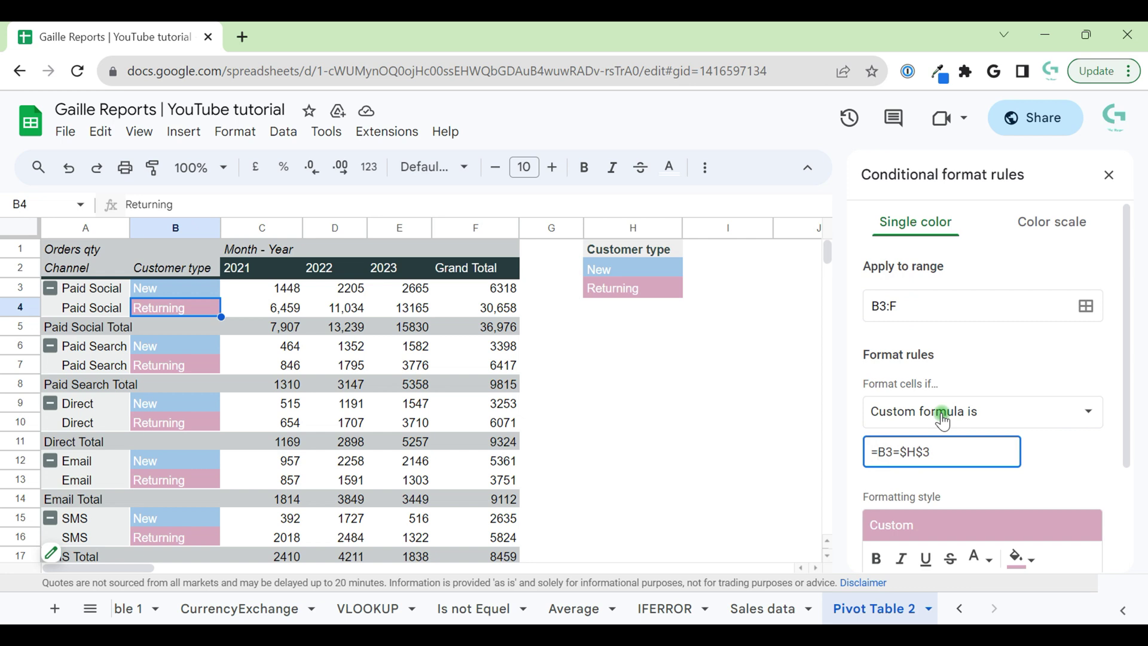
type("$")
left_click(1040, 452)
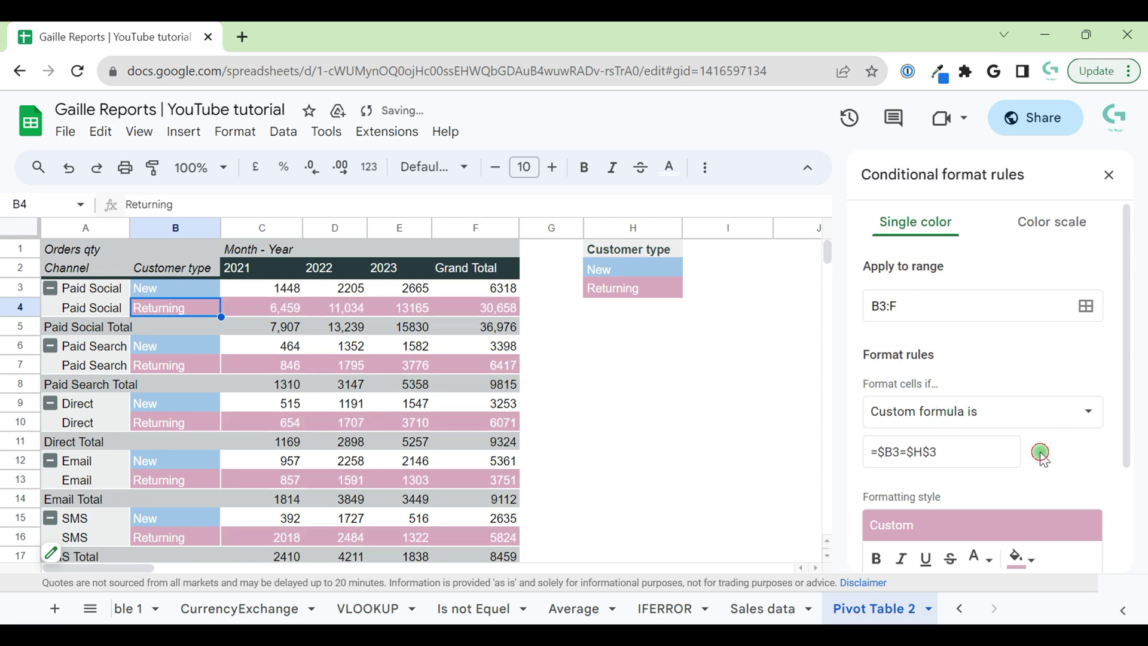
left_click(254, 322)
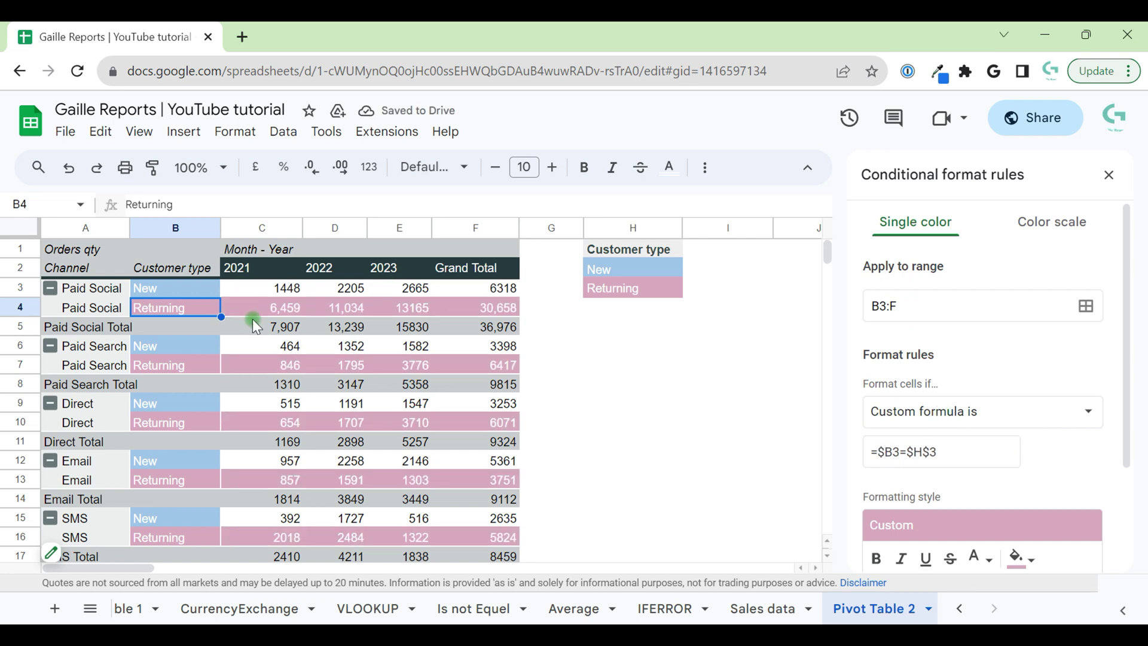
- Finish the Returning rule, then widen the blue New rule's range to B3:F
scroll(1124, 409, "down", 3)
left_click(1088, 478)
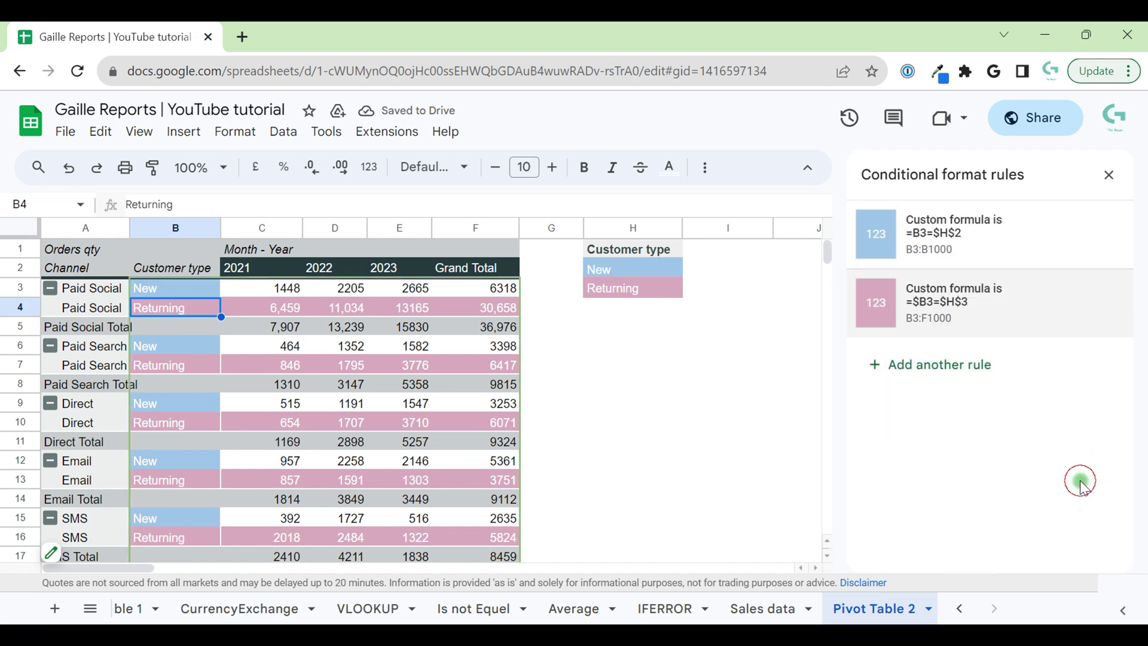
left_click(957, 248)
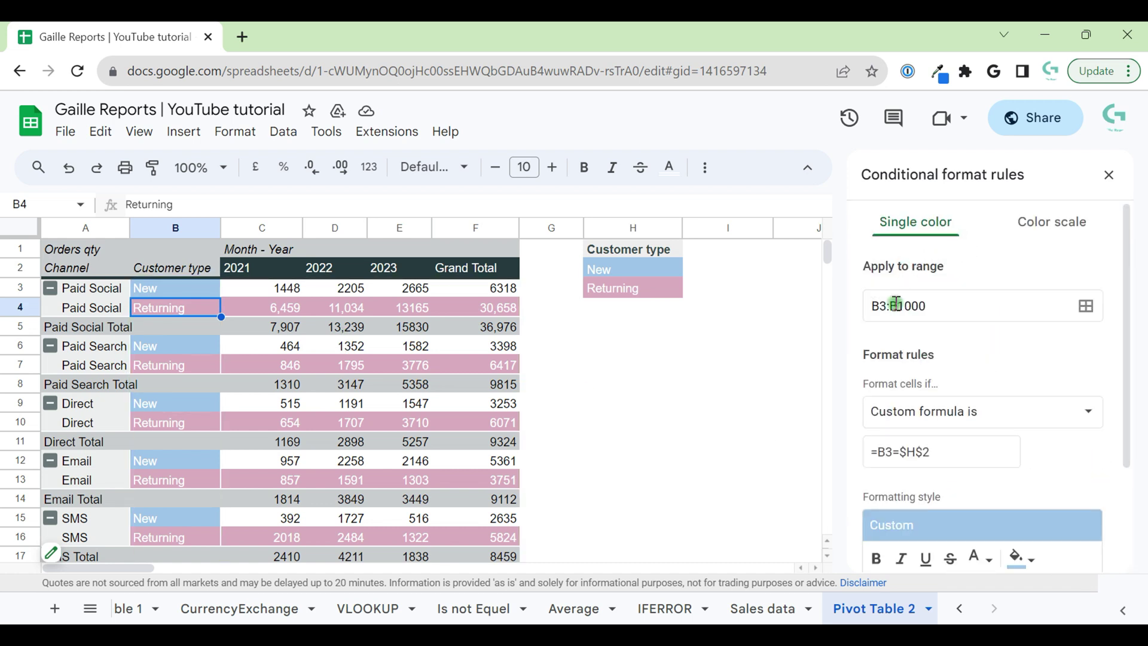
left_click_drag(890, 306, 1145, 313)
type("F")
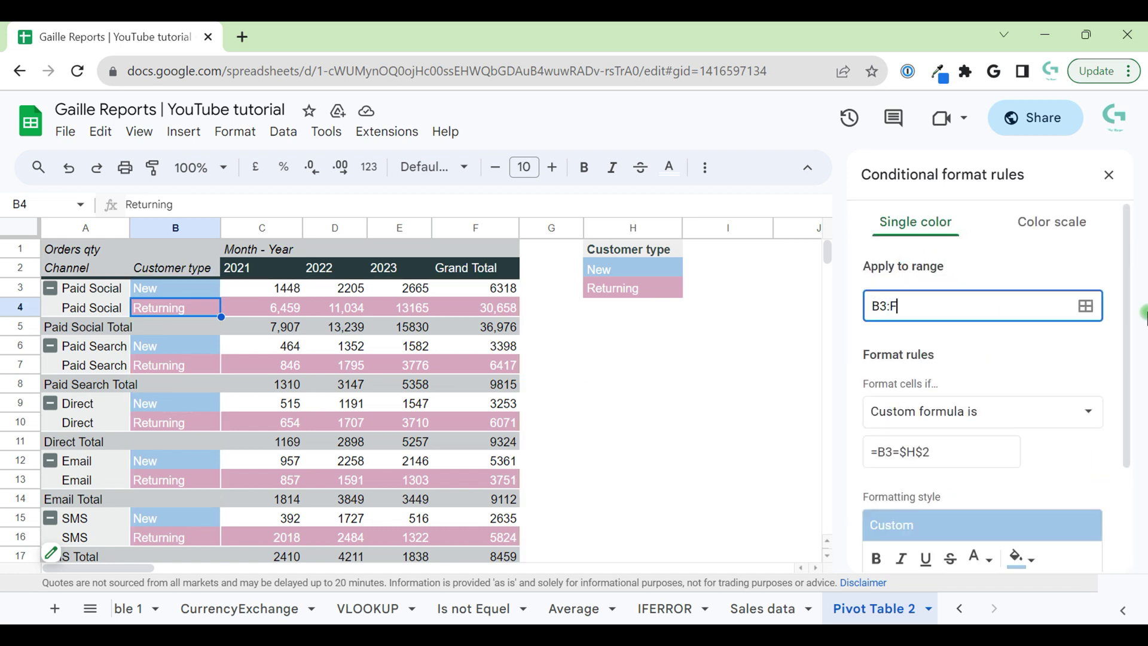
left_click(1052, 365)
- Change the New rule's formula to =$B3=$H$2 and close the rule editor
left_click(882, 457)
type("$")
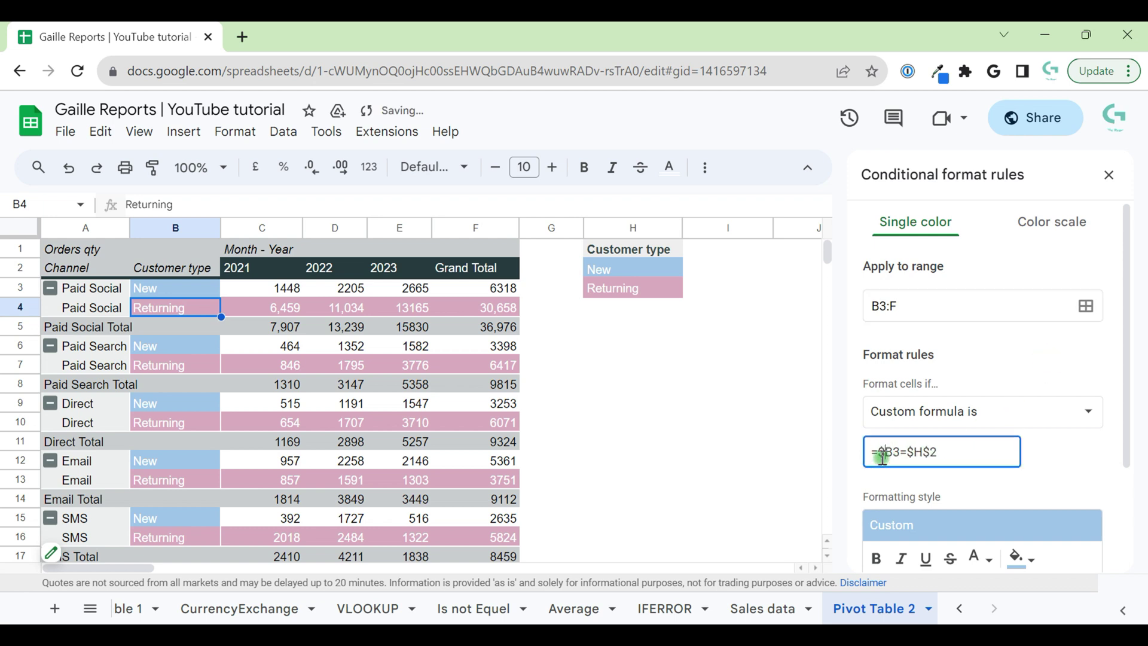
left_click(1106, 460)
scroll(1106, 460, "down", 3)
left_click(1054, 487)
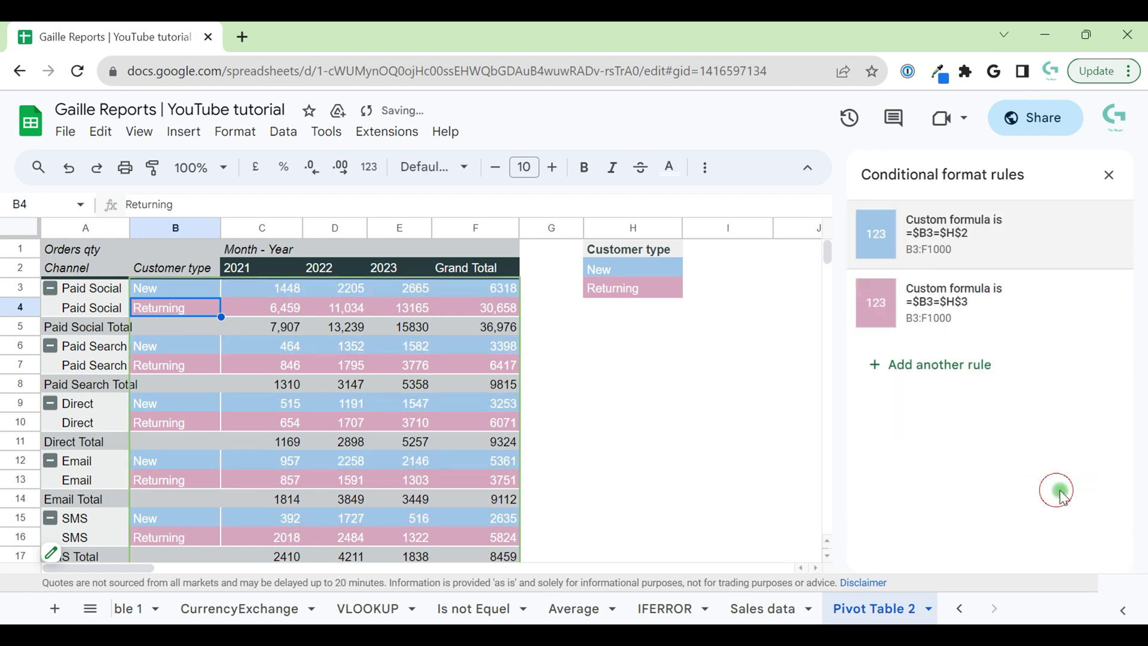
left_click(676, 425)
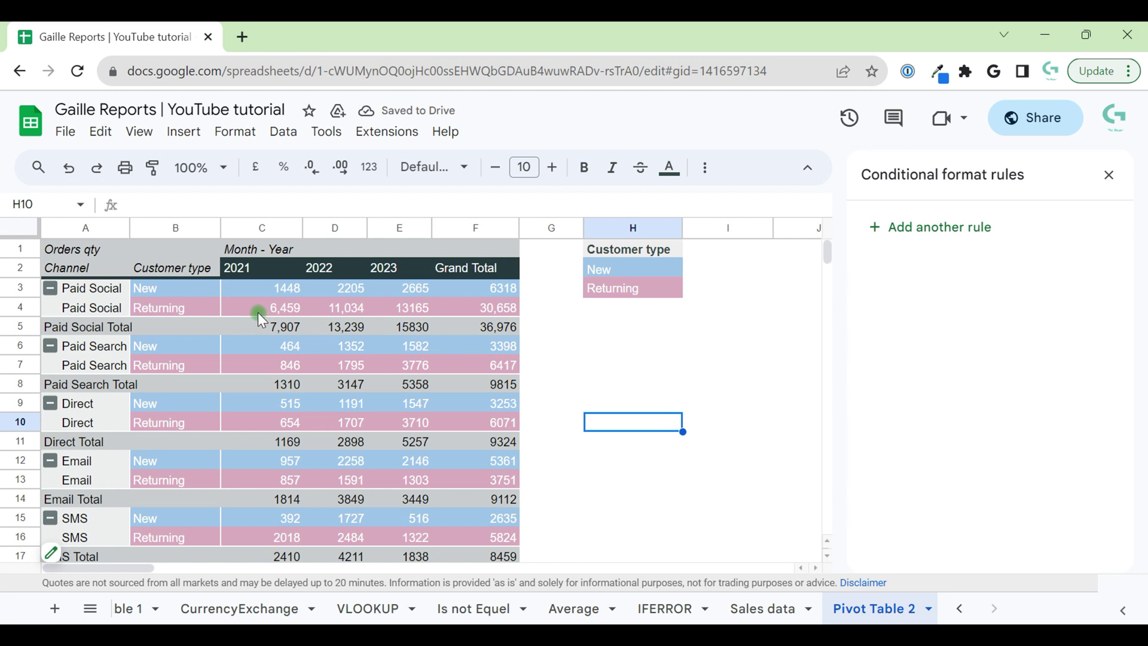